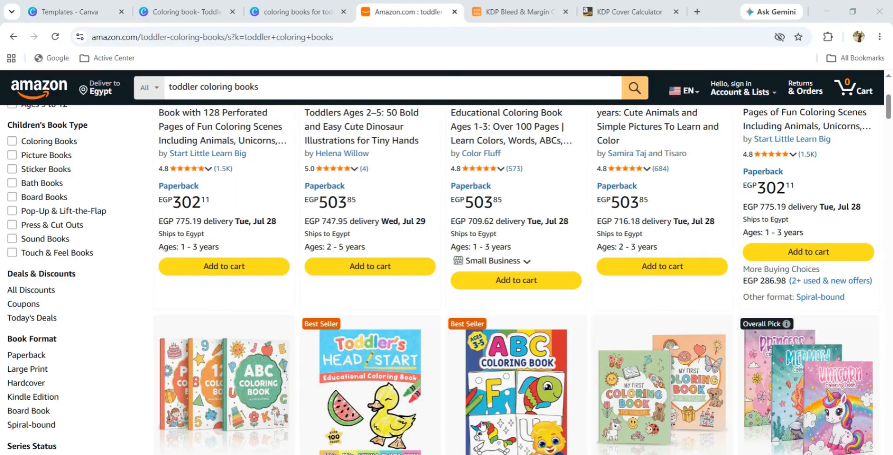
- Examine the Amazon search results for toddler coloring books, comparing covers, titles, age ranges, ratings and prices
scroll(483, 425, up, 6)
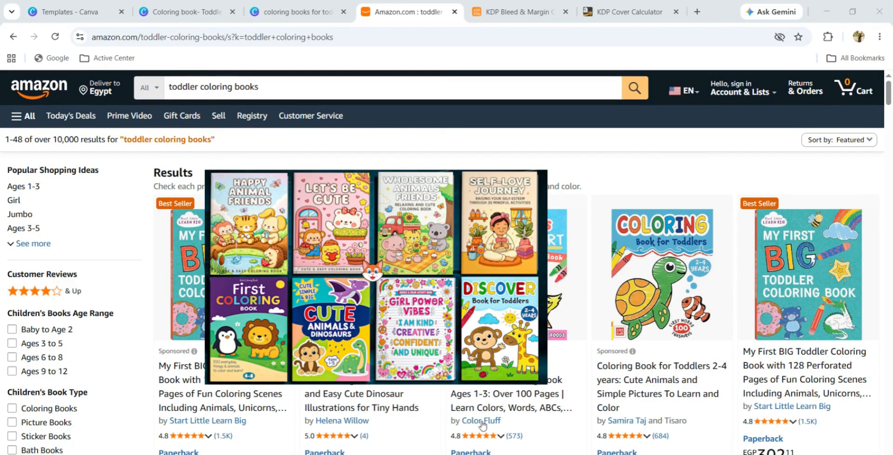
scroll(683, 326, down, 3)
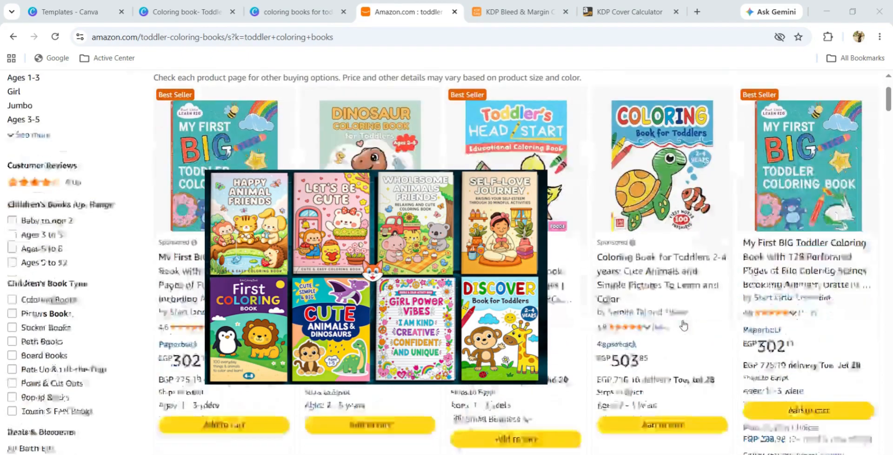
scroll(679, 246, up, 3)
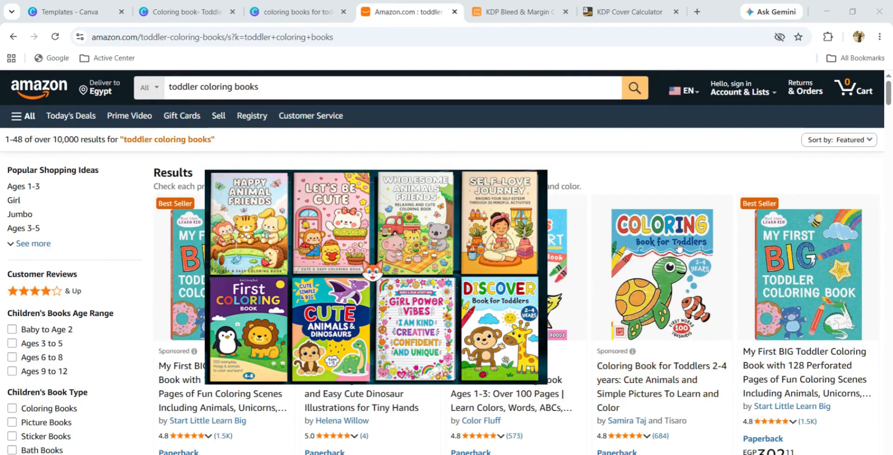
scroll(679, 247, down, 1)
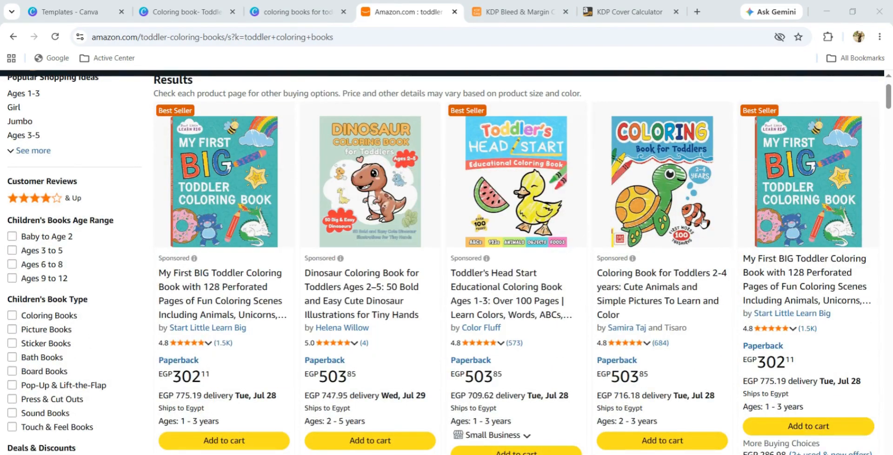
scroll(703, 222, down, 1)
scroll(704, 222, down, 7)
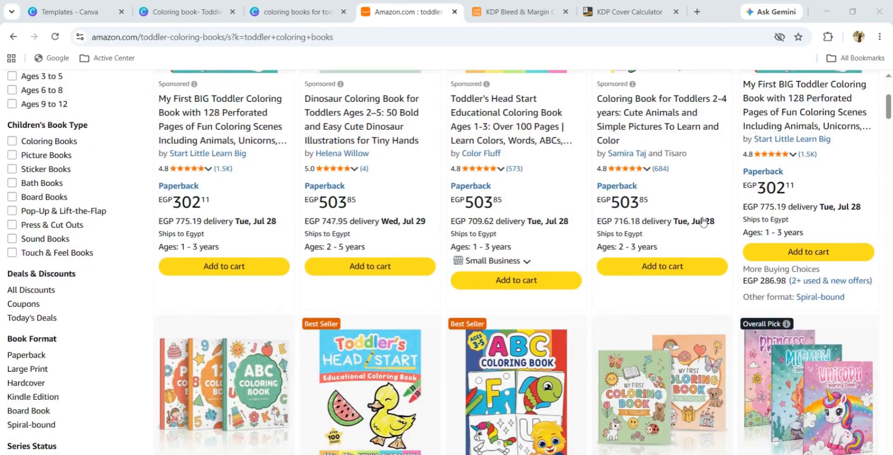
scroll(704, 222, up, 1)
scroll(703, 222, down, 3)
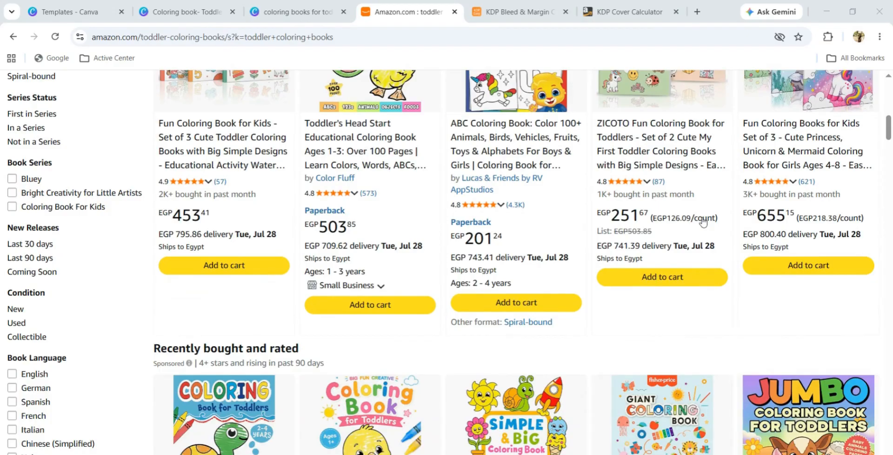
scroll(703, 222, down, 1)
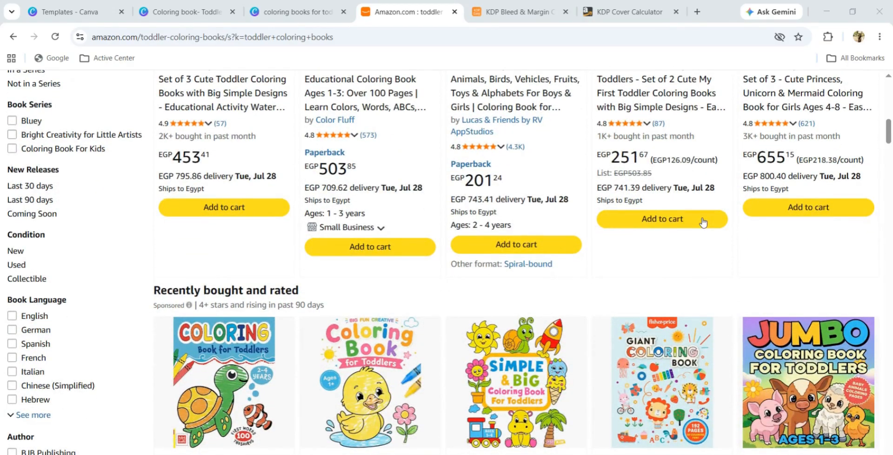
scroll(703, 222, down, 1)
scroll(704, 223, up, 7)
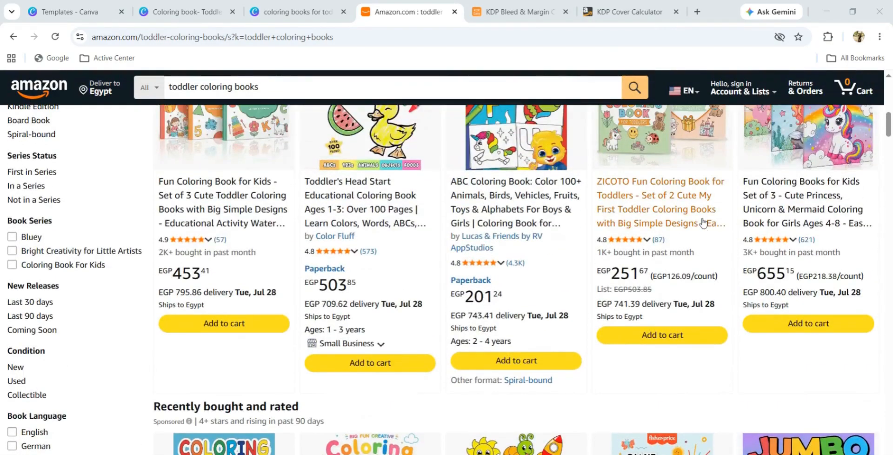
scroll(704, 223, up, 3)
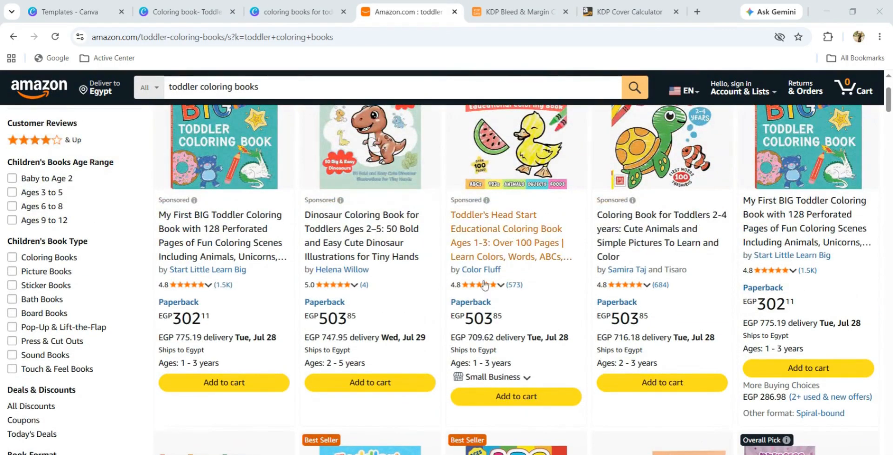
scroll(482, 327, up, 3)
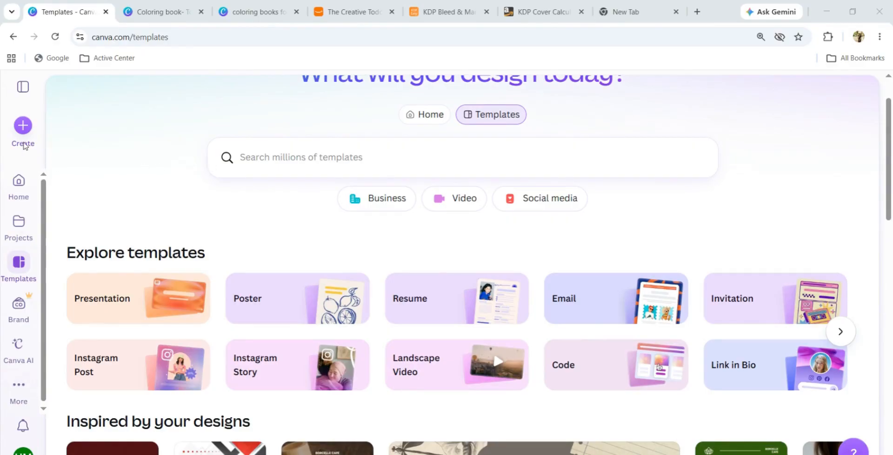
- In Canva, start a custom-size design with the units set to inches
click(23, 126)
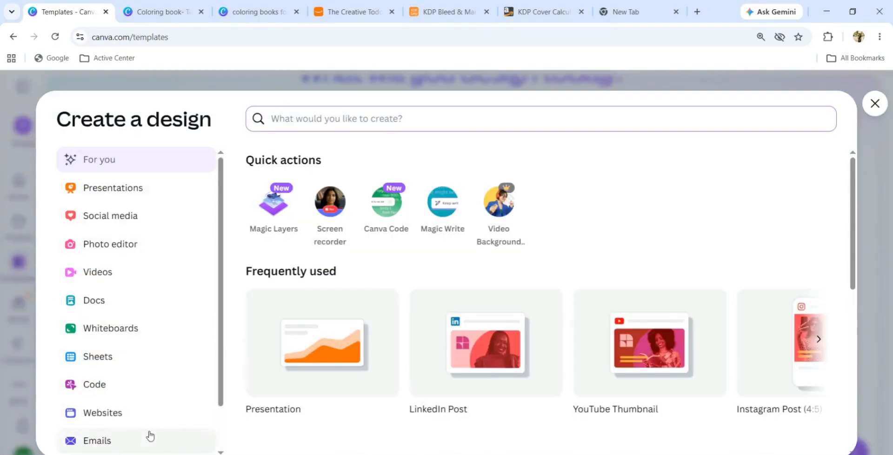
scroll(148, 433, down, 2)
click(148, 427)
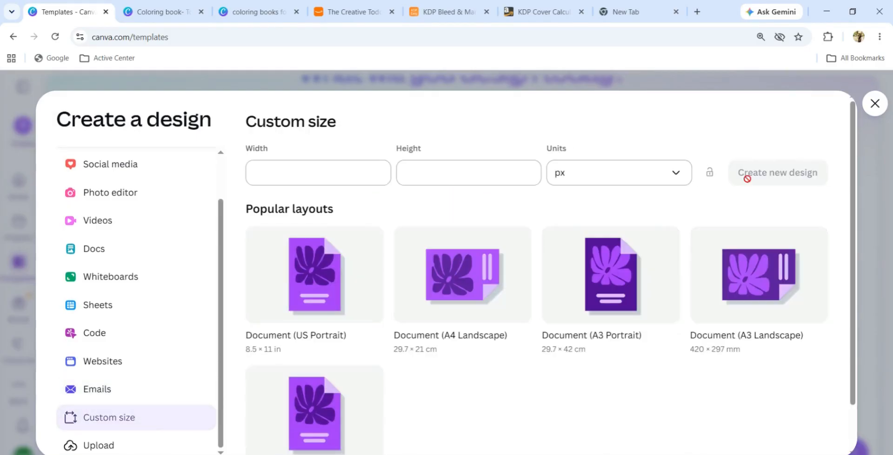
click(676, 175)
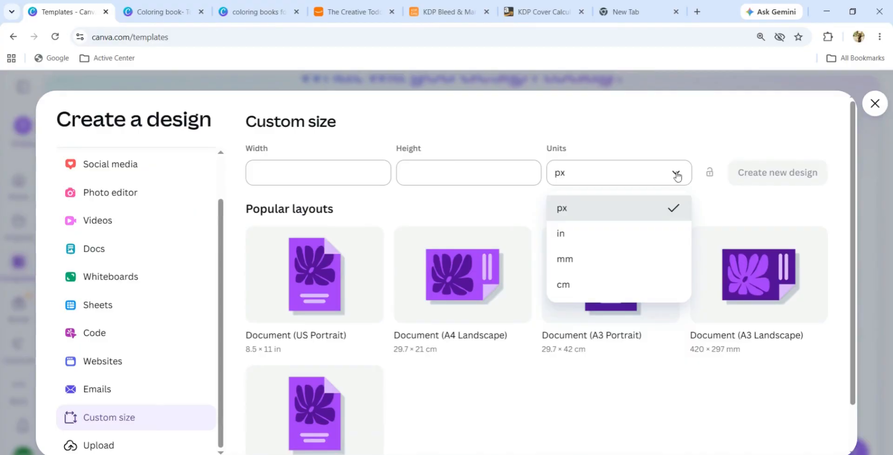
click(625, 248)
- Set the custom design's width to 8.5 in and height to 11 in, and create it
click(338, 183)
text(8)
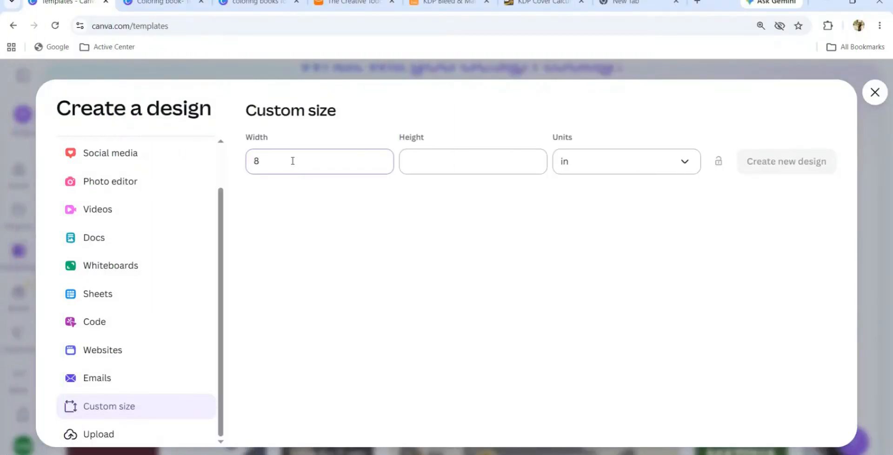
text(.5)
click(429, 156)
text(11)
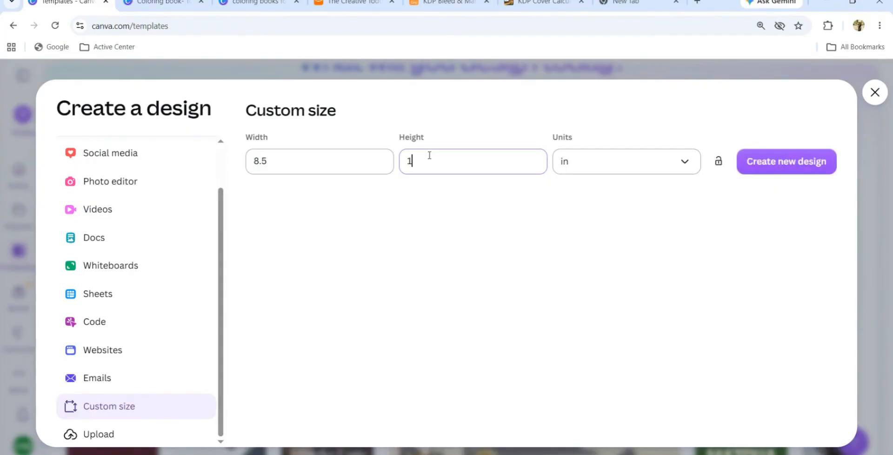
click(813, 163)
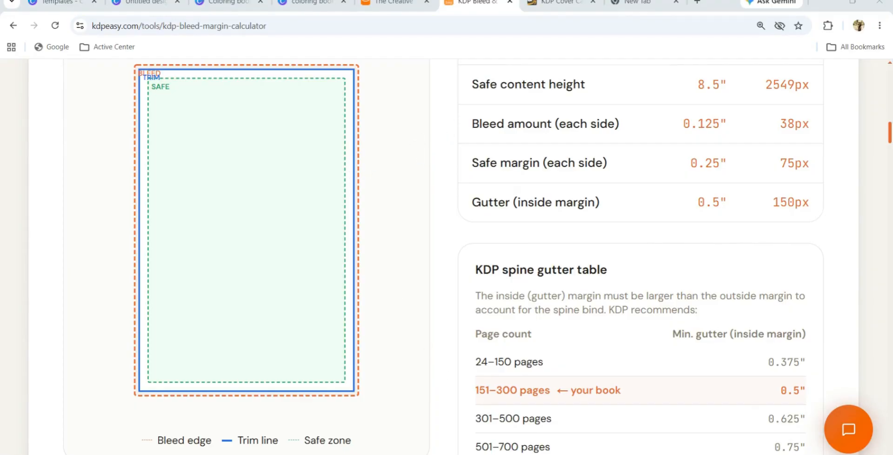
- Examine the bleed, trim and safe-zone diagram and the spine gutter table on the KDP Bleed & Margin Calculator page
scroll(480, 311, down, 1)
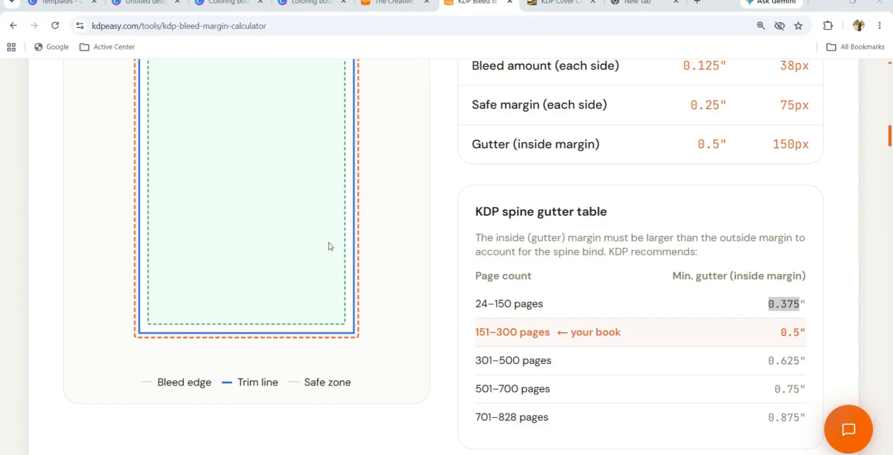
scroll(342, 229, up, 1)
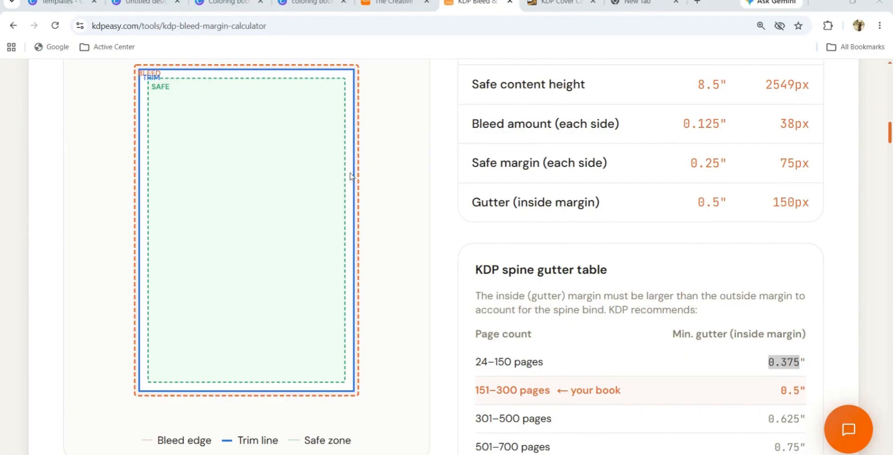
scroll(347, 177, down, 1)
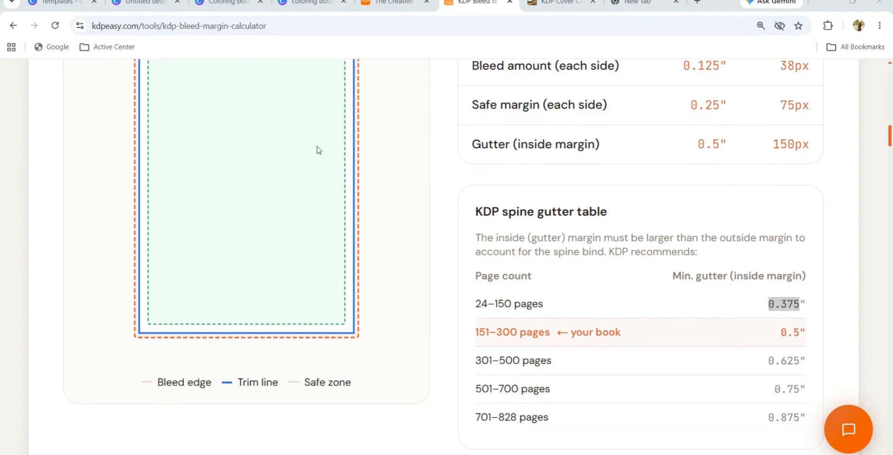
scroll(318, 150, up, 1)
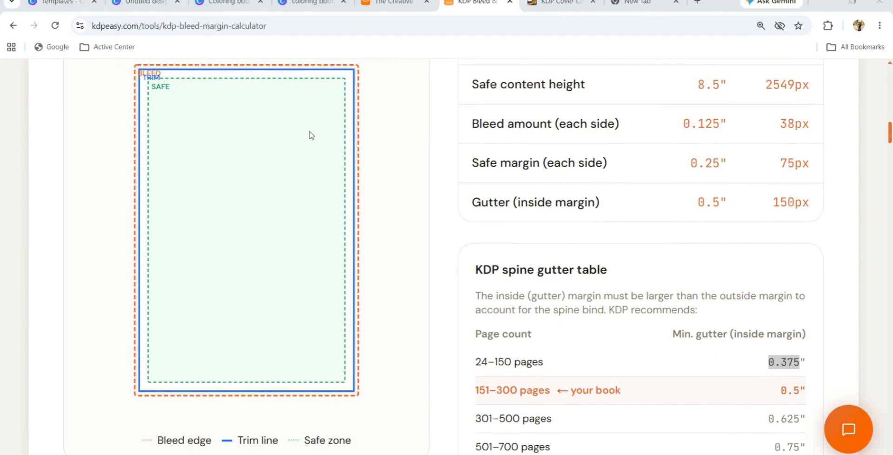
scroll(310, 134, down, 1)
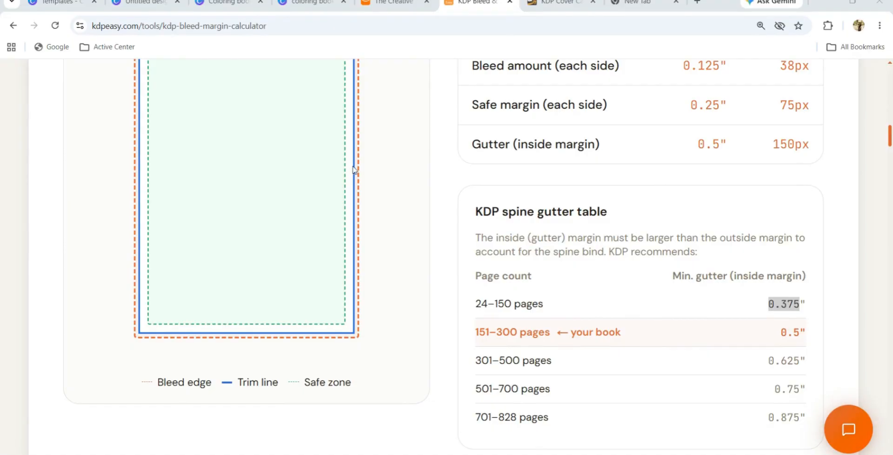
click(343, 147)
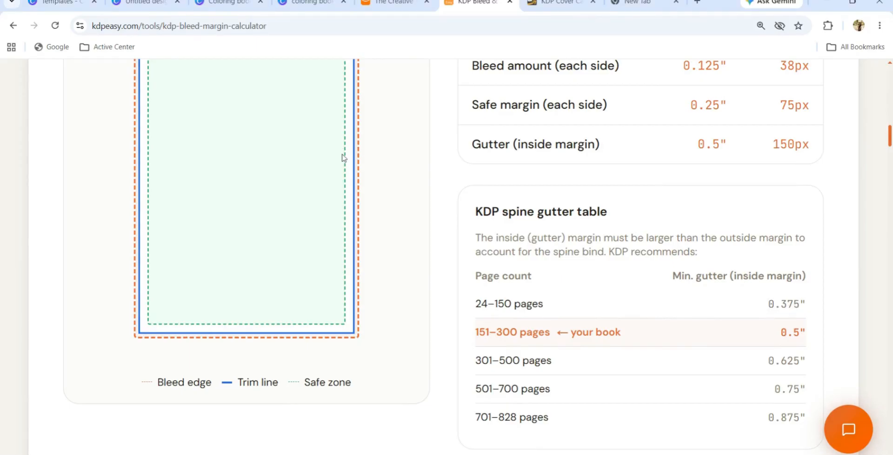
scroll(343, 159, up, 3)
scroll(343, 158, down, 3)
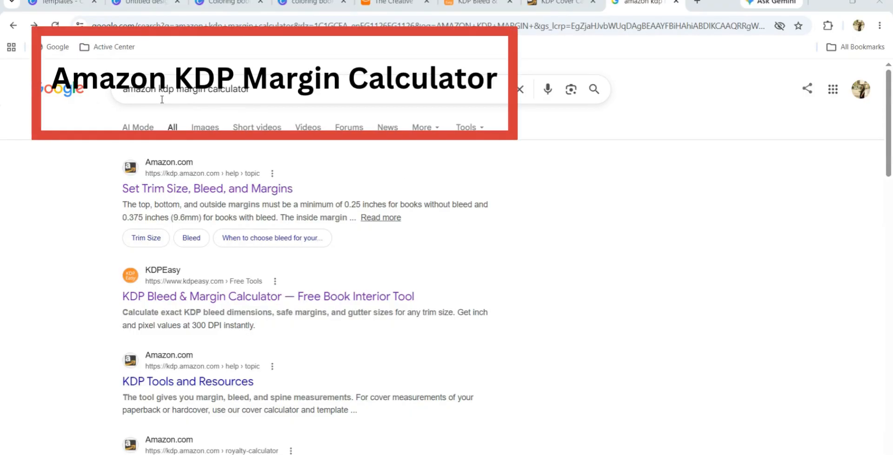
- Open Amazon's "Set Trim Size, Bleed, and Margins" help article from the Google results and skim its key terms and trim size section
click(189, 198)
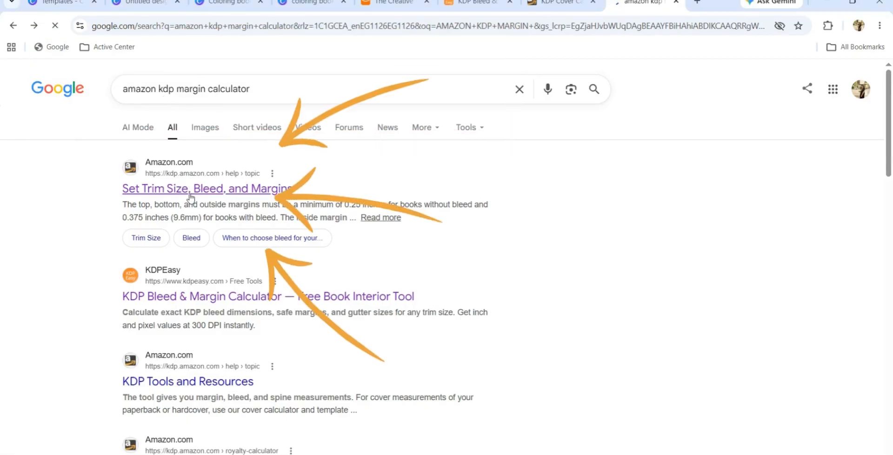
scroll(514, 283, down, 4)
scroll(514, 283, down, 5)
scroll(514, 283, up, 8)
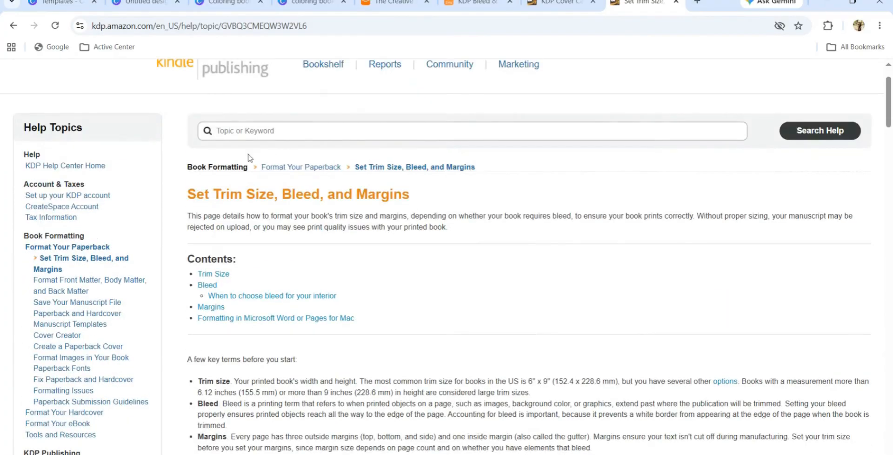
scroll(461, 240, down, 2)
scroll(461, 240, down, 10)
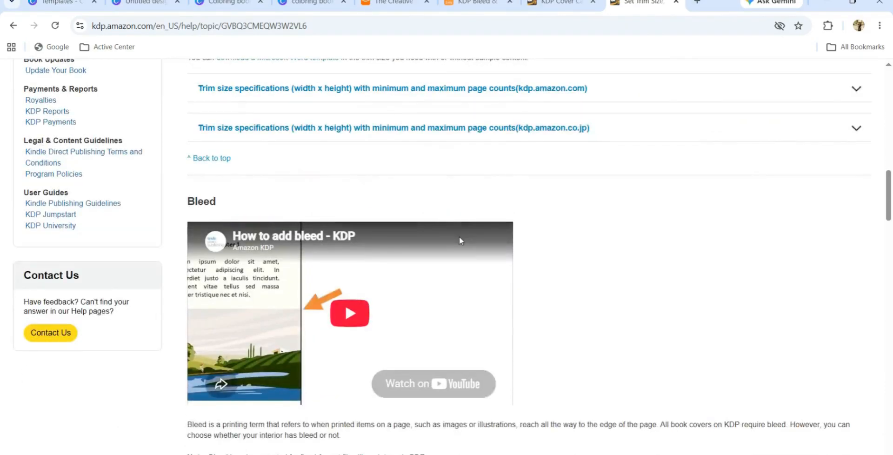
- Read the article's bleed guidance and manuscript layout, and the inside gutter margin for 24 to 150 pages in the minimum margin table
scroll(459, 240, down, 5)
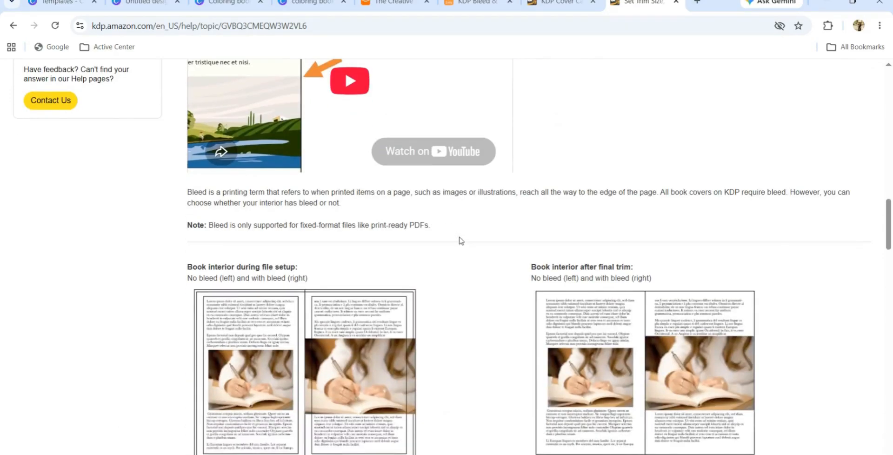
scroll(461, 240, down, 3)
scroll(461, 240, down, 6)
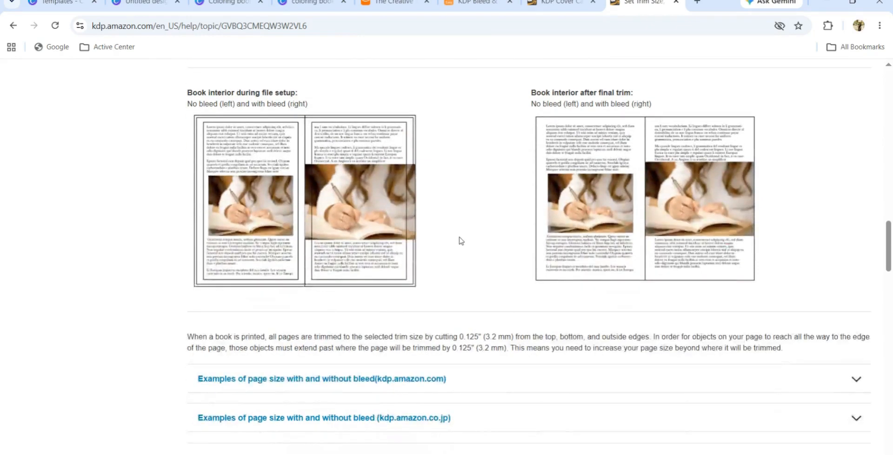
scroll(460, 241, down, 6)
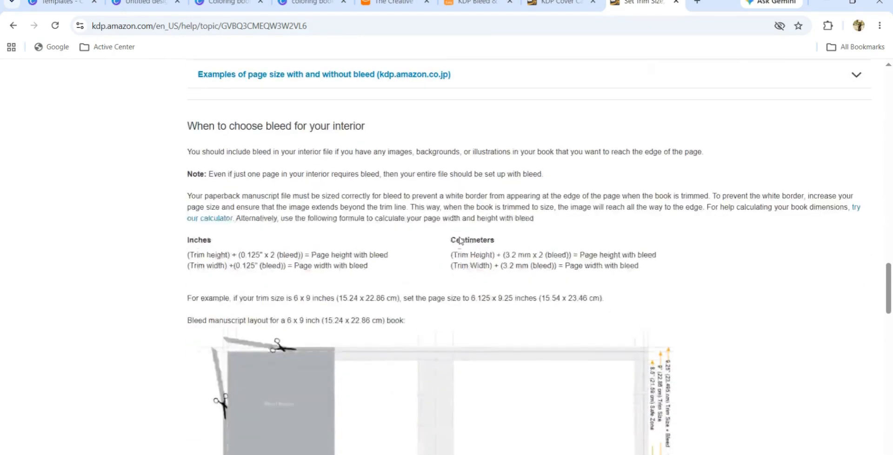
scroll(461, 240, down, 4)
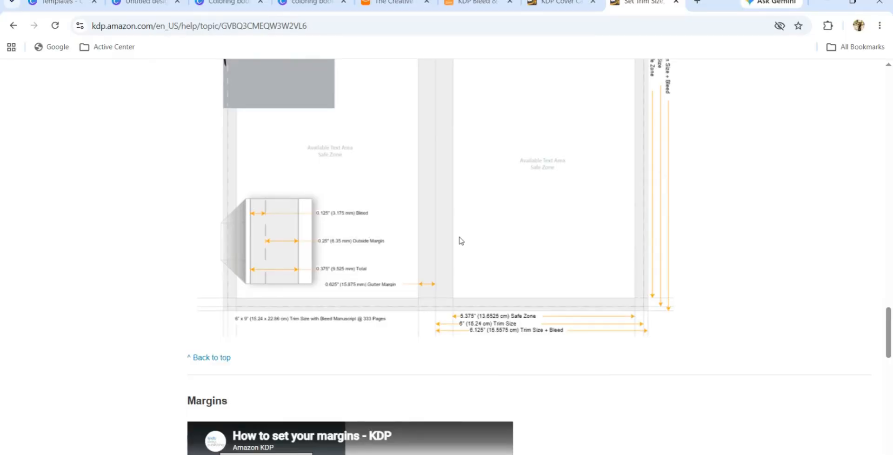
scroll(461, 240, down, 10)
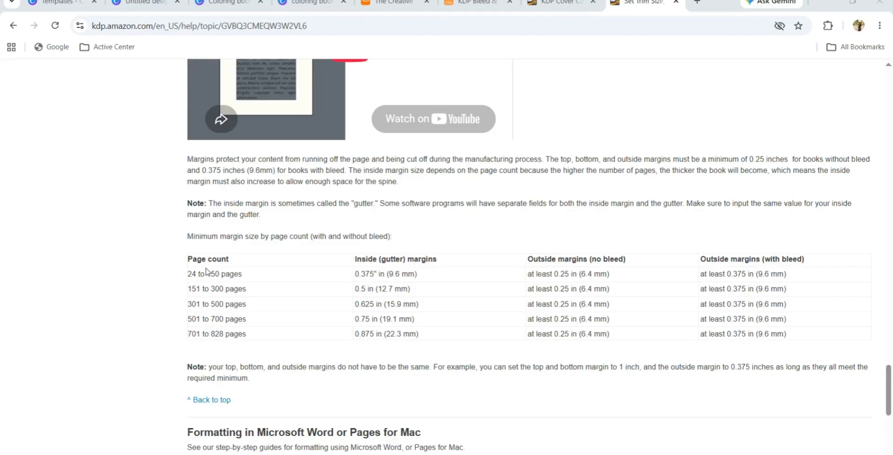
drag(355, 273, 376, 274)
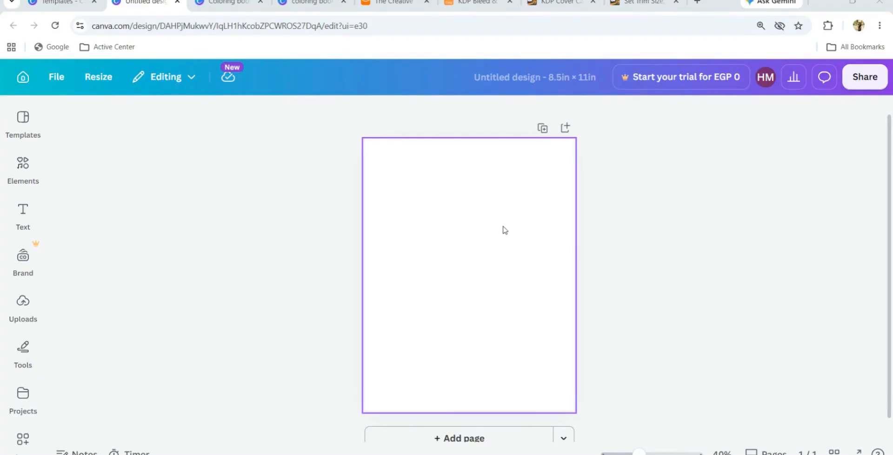
- In the blank 8.5 × 11 in Canva design, show the rulers around the page
click(504, 228)
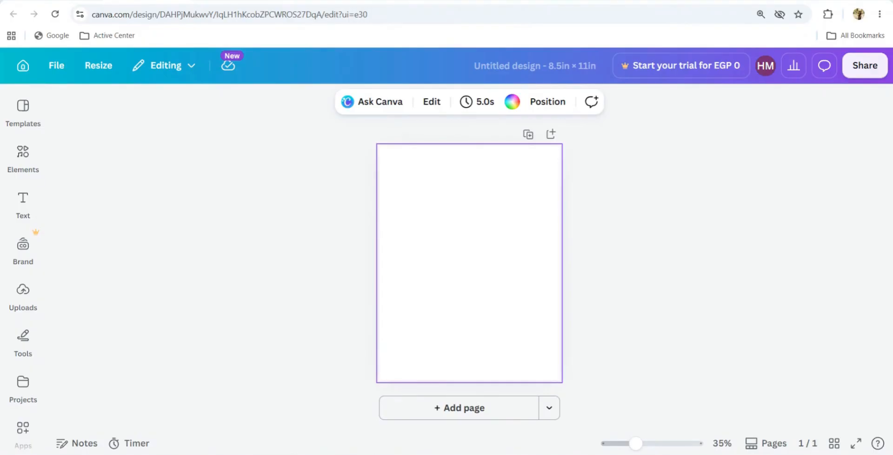
click(464, 251)
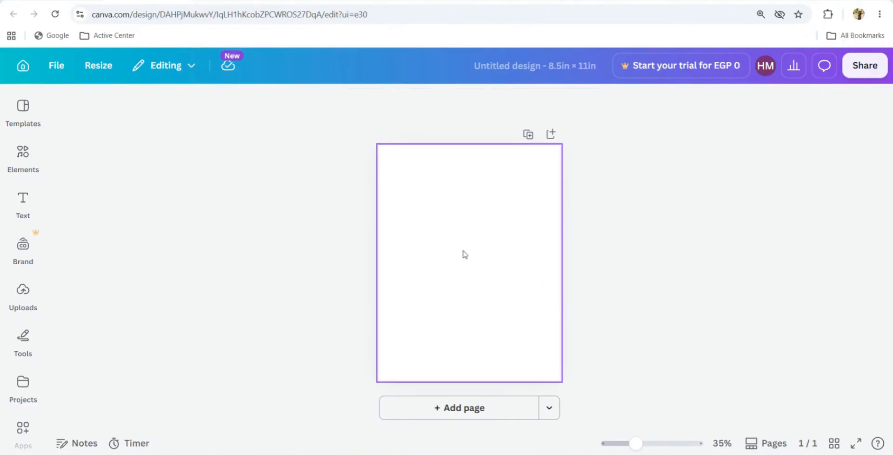
key(shift+r)
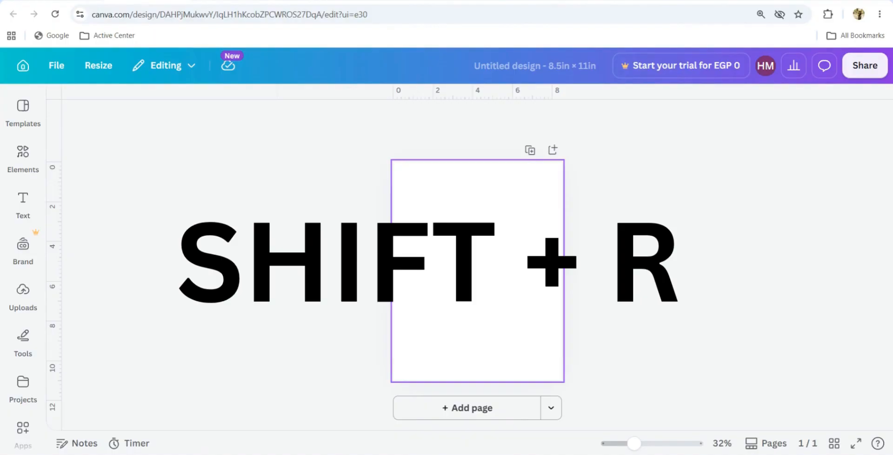
- Check the rulers and guides option in the design's settings
click(52, 70)
mouse_move(120, 199)
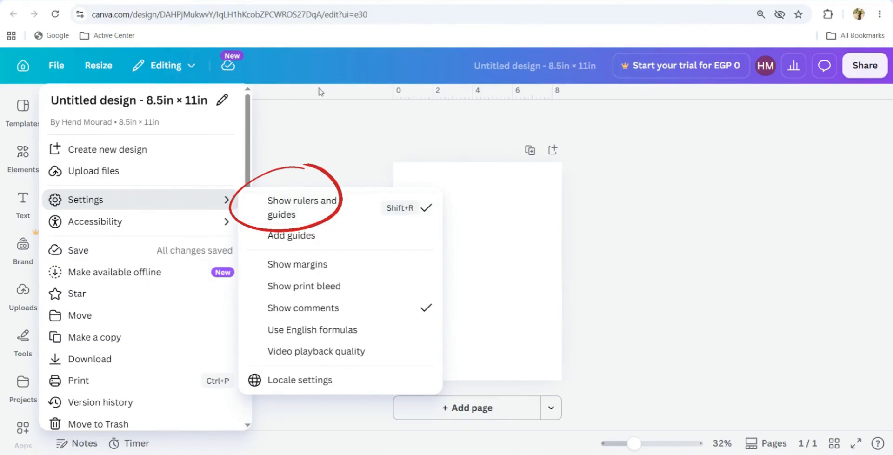
click(320, 129)
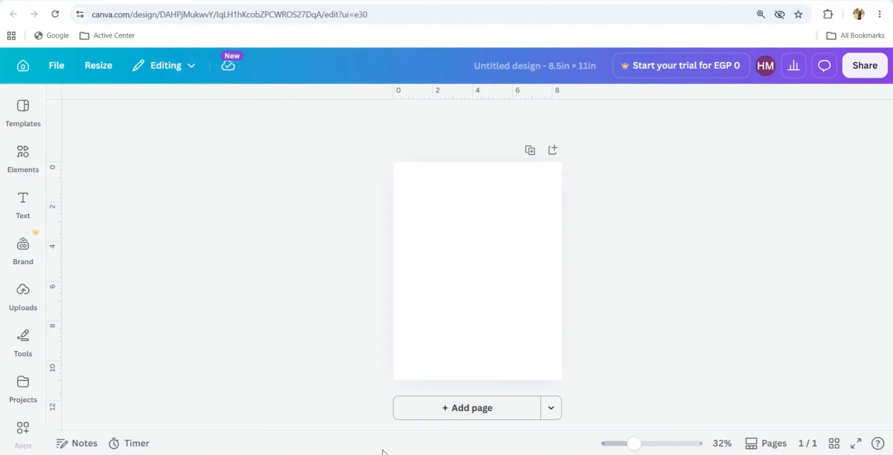
- Place a horizontal guide about 0.33 in below the page's top edge
click(485, 410)
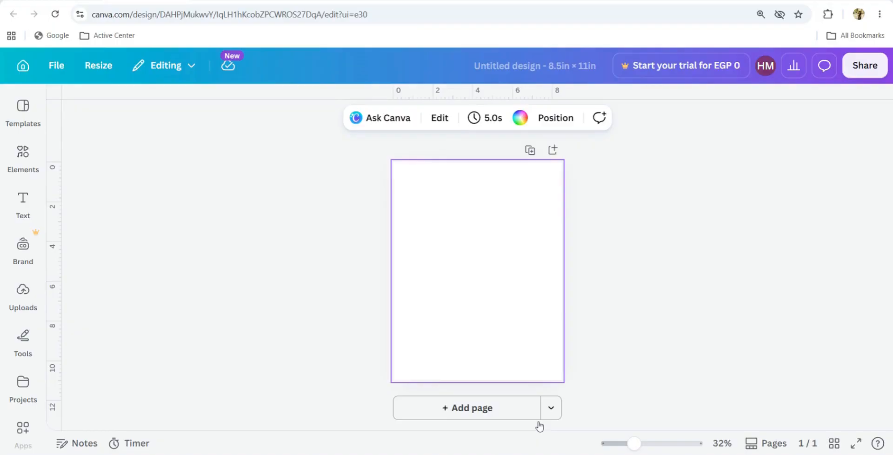
drag(470, 97, 462, 170)
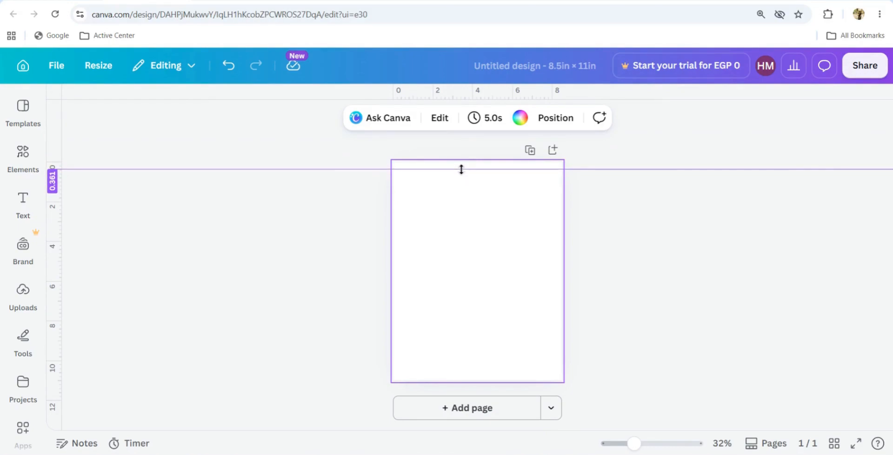
drag(462, 169, 462, 168)
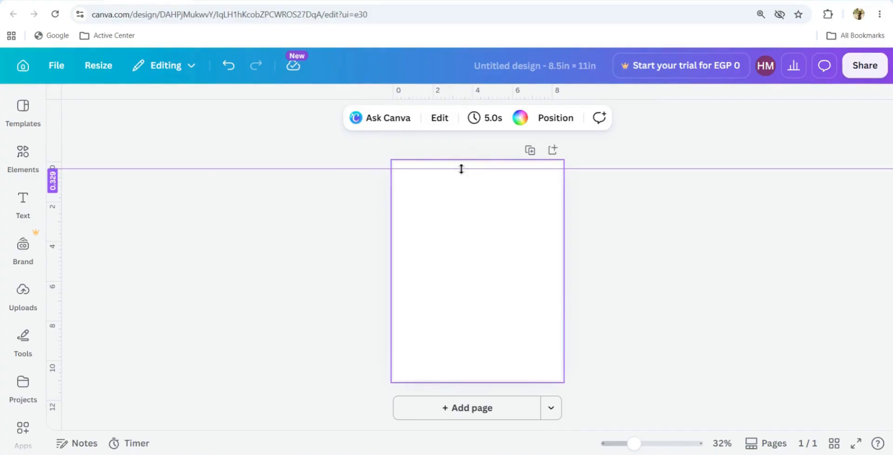
drag(462, 169, 461, 169)
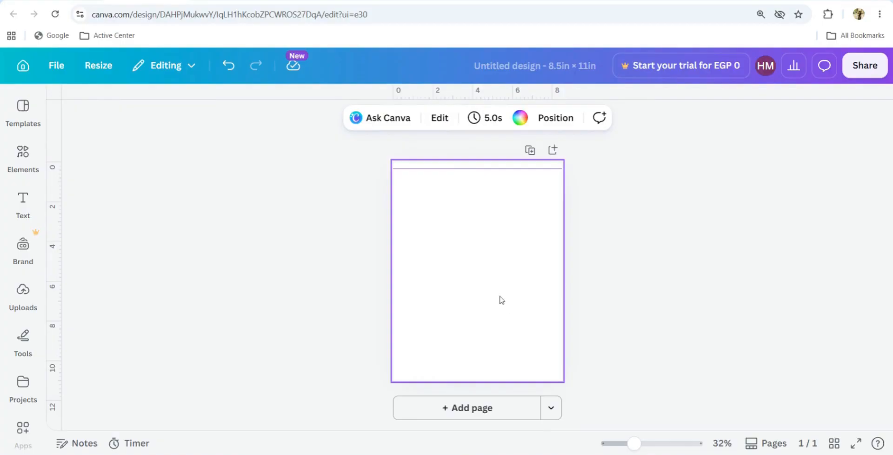
- Add a square shape to the page and set its width and height to 0.38 in
key(r)
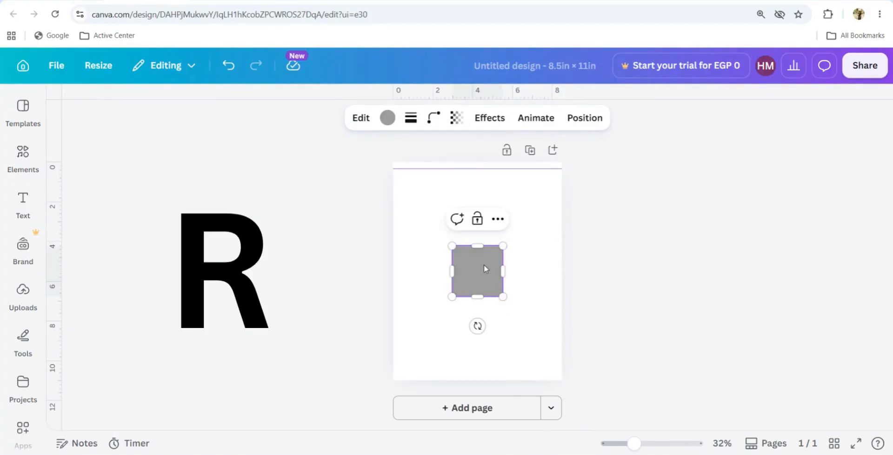
click(580, 119)
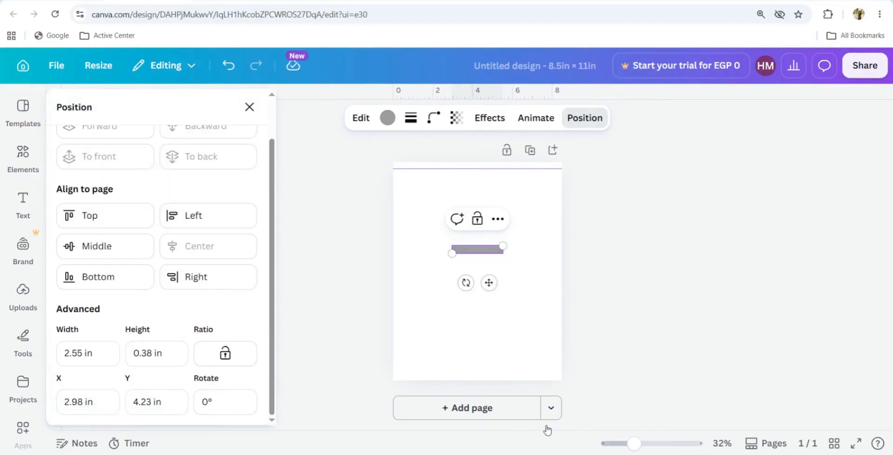
click(146, 355)
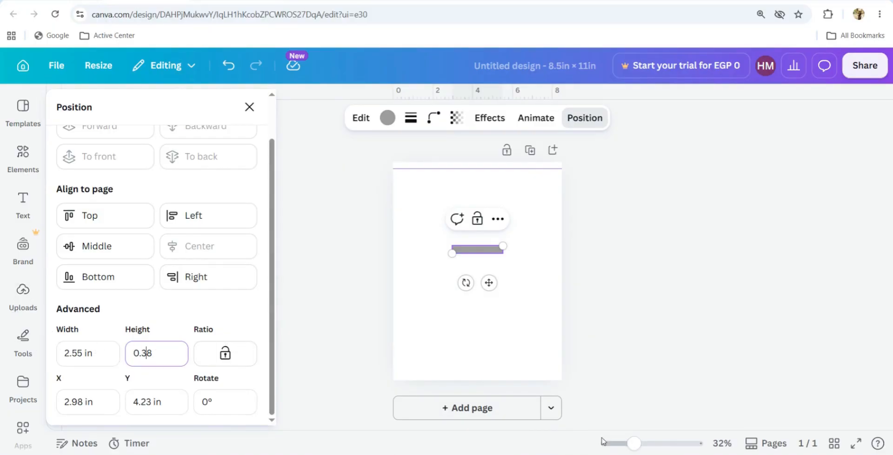
key(Return)
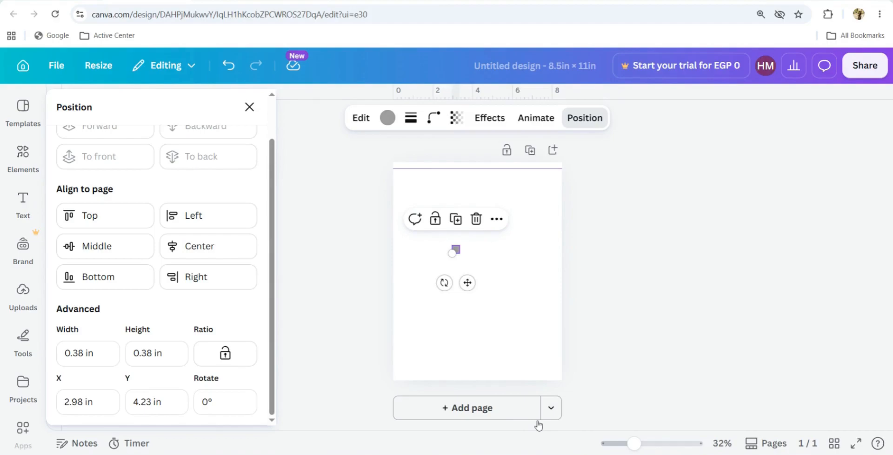
- Move the small square into the page's top-left corner and align the horizontal guide with its lower edge
click(458, 255)
drag(457, 251, 400, 168)
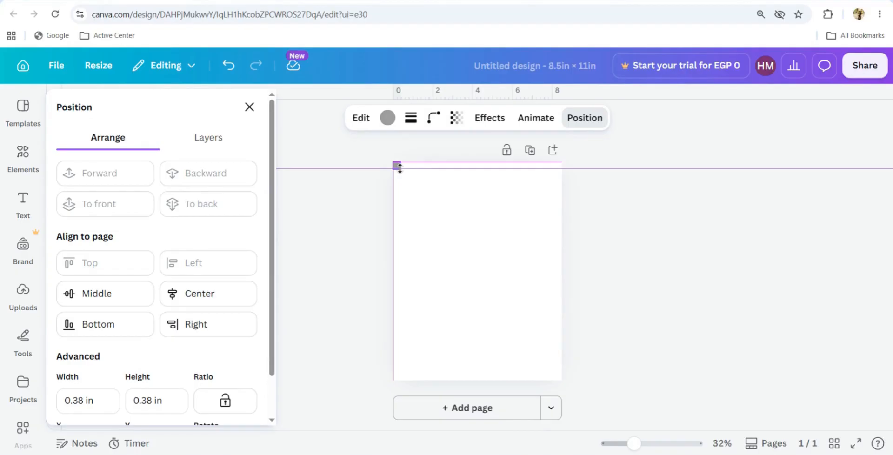
drag(400, 168, 400, 168)
click(400, 171)
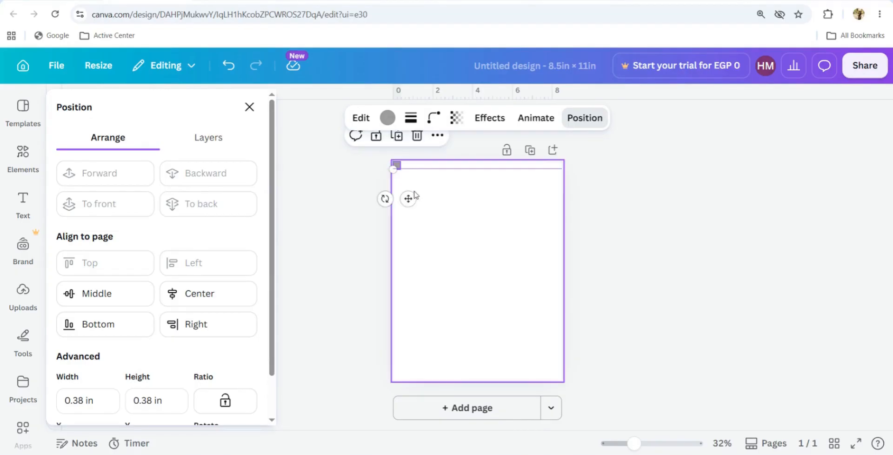
- Duplicate the small square and place the copy in the page's bottom-right corner
click(568, 404)
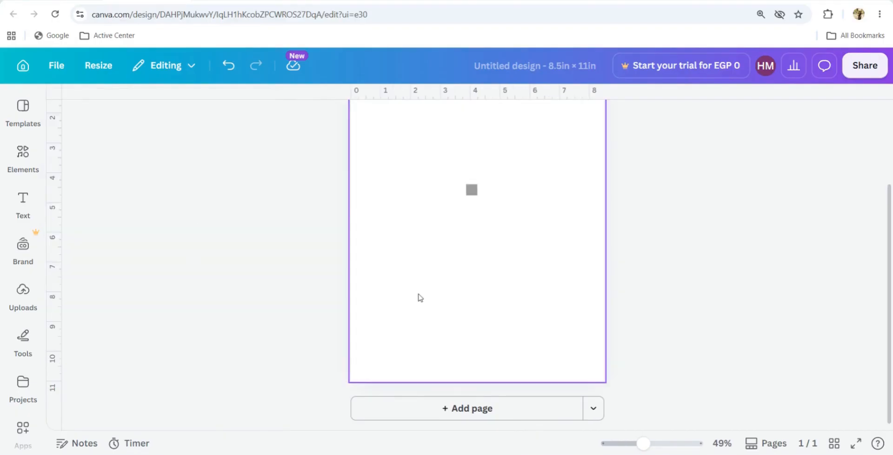
scroll(420, 298, up, 3)
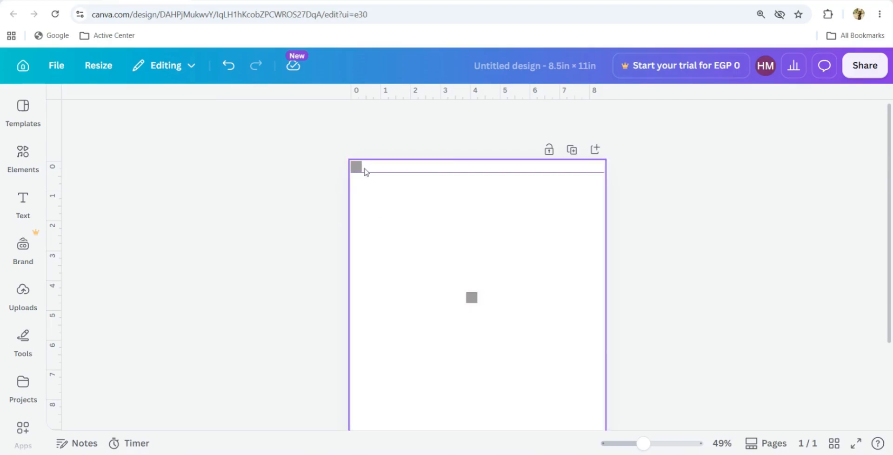
scroll(473, 270, down, 3)
drag(480, 199, 596, 372)
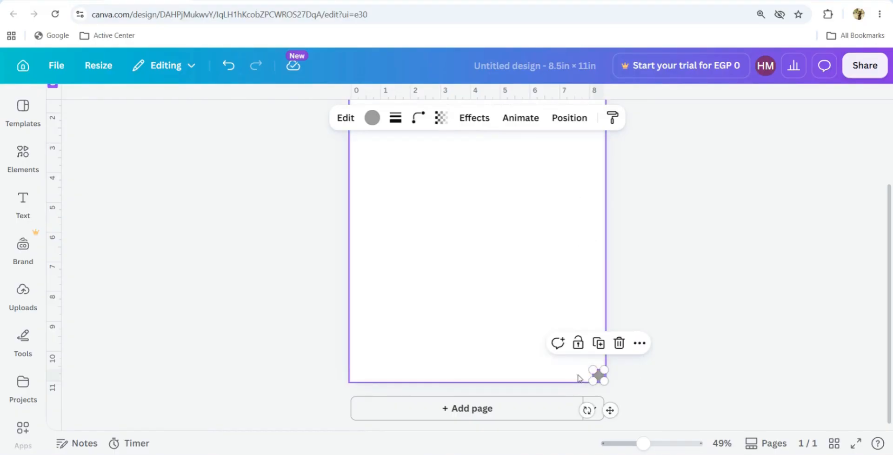
- Add a second horizontal guide along the upper edge of the square in the page's bottom-right corner
scroll(541, 200, up, 3)
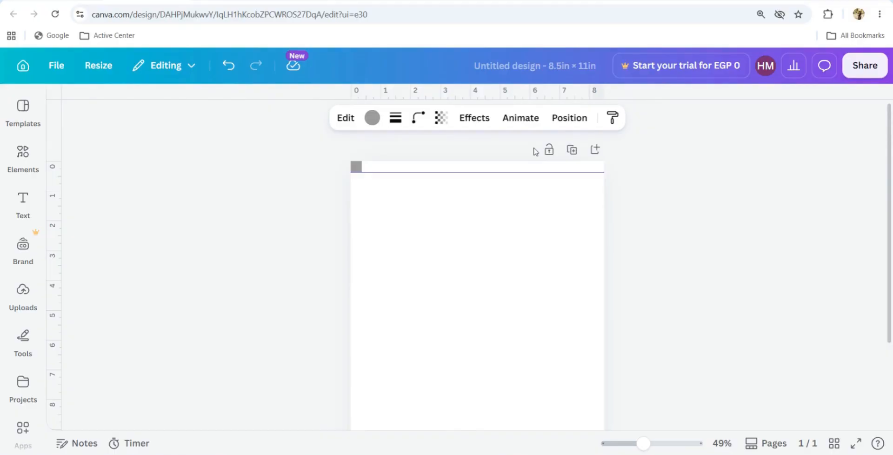
drag(518, 98, 553, 419)
click(692, 372)
scroll(691, 373, down, 3)
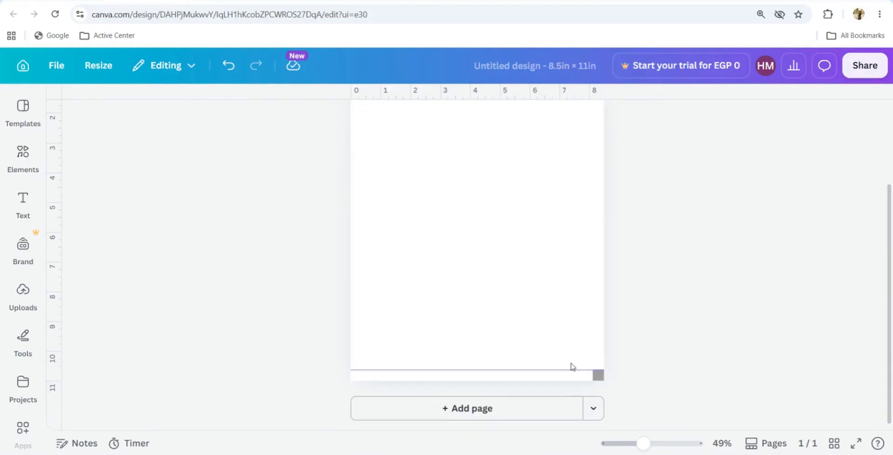
- Add a vertical guide at 0.375 in, along the inner edge of the square in the page's top-left corner
scroll(579, 367, up, 7)
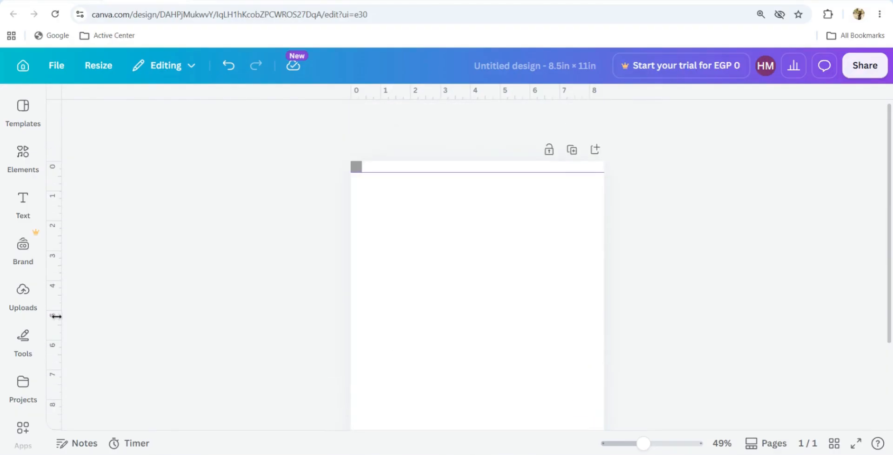
drag(56, 315, 362, 330)
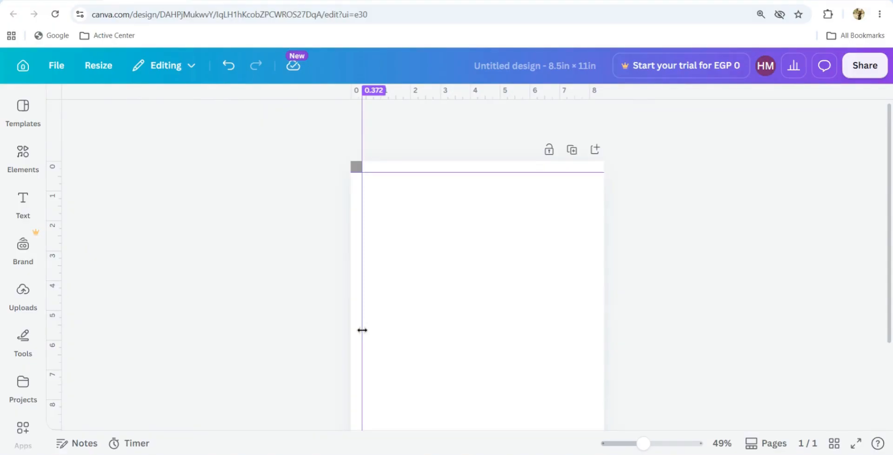
drag(363, 330, 364, 330)
scroll(369, 297, down, 7)
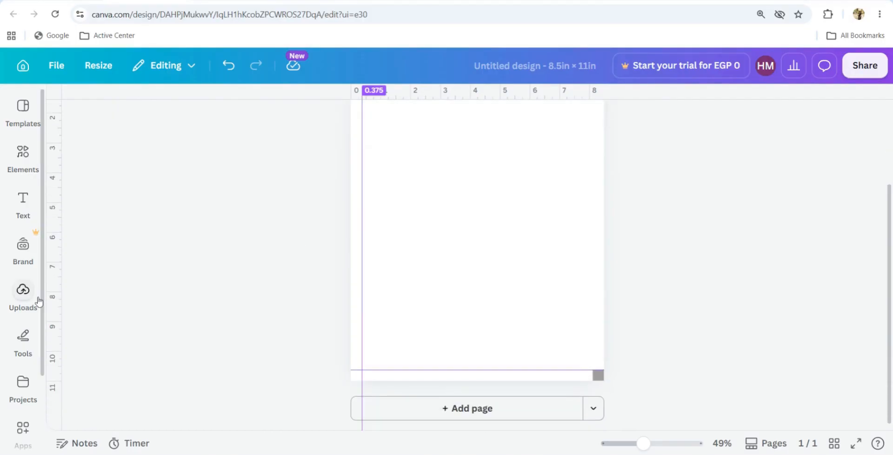
- Add a second vertical guide at 8.125 in, along the inner edge of the square in the page's bottom-right corner
drag(55, 297, 590, 296)
scroll(591, 296, up, 3)
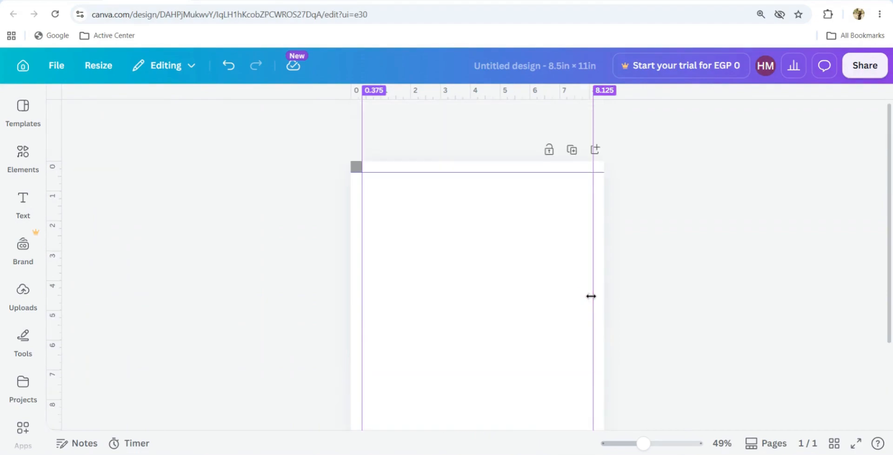
scroll(600, 215, down, 3)
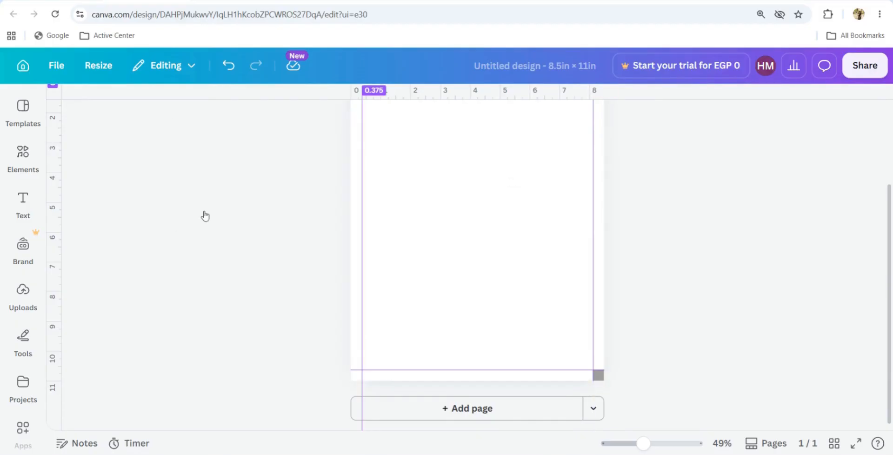
scroll(210, 215, up, 2)
scroll(496, 218, down, 3)
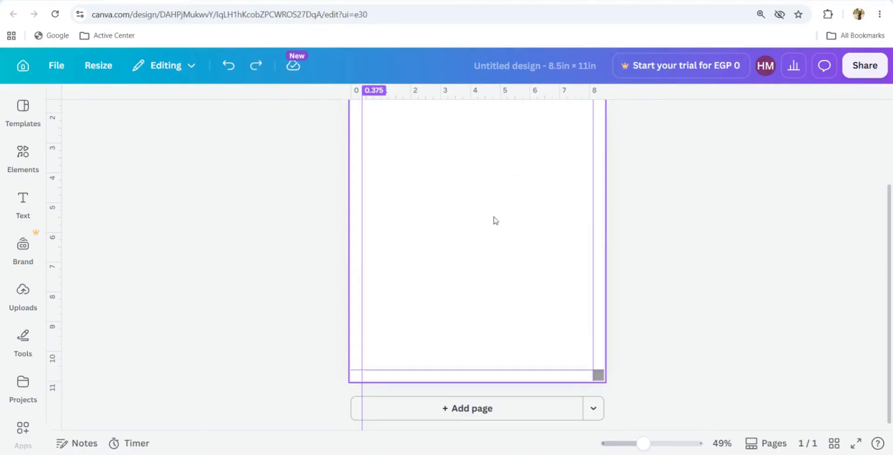
- Delete both small gray squares from the page corners, leaving only the margin guides
click(598, 376)
key(Delete)
scroll(413, 228, up, 4)
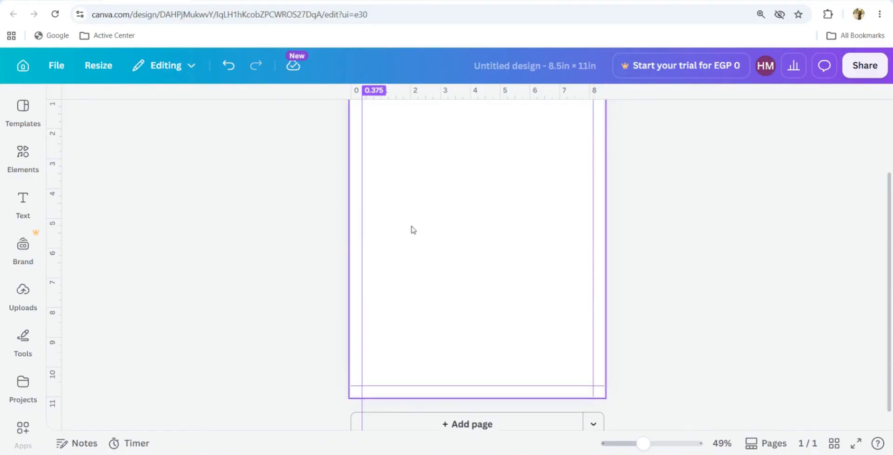
click(357, 168)
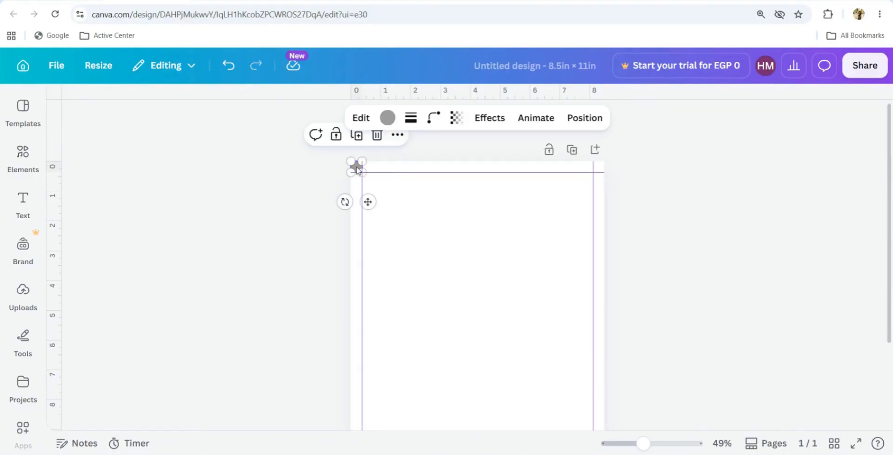
key(Delete)
scroll(463, 220, down, 3)
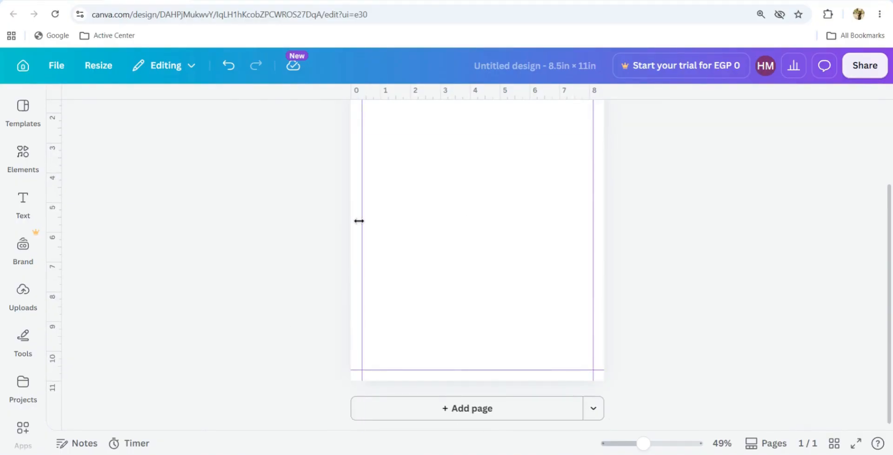
- Lock the guides in the design's settings
click(56, 65)
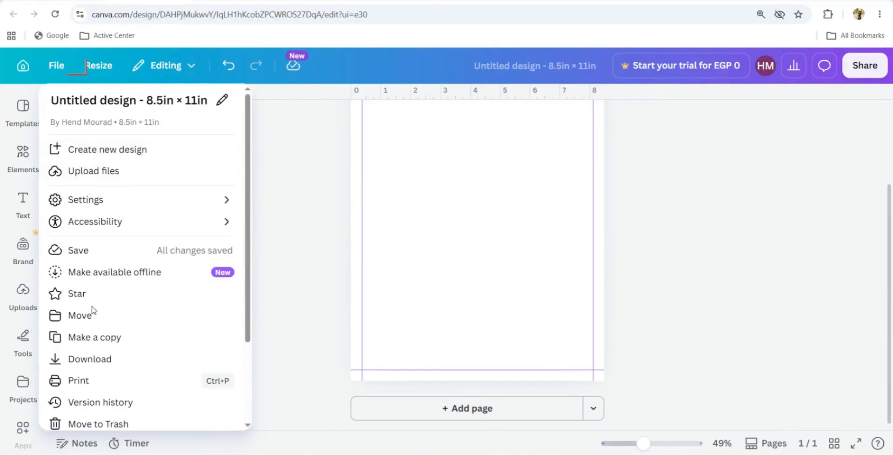
mouse_move(85, 198)
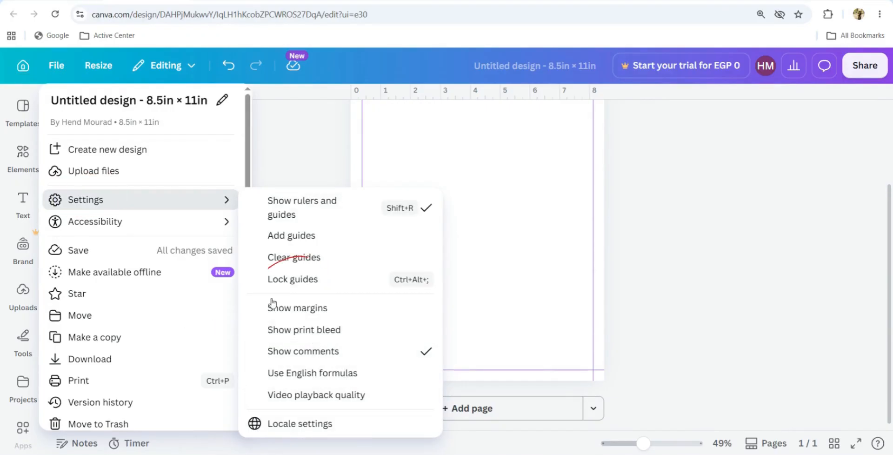
click(298, 279)
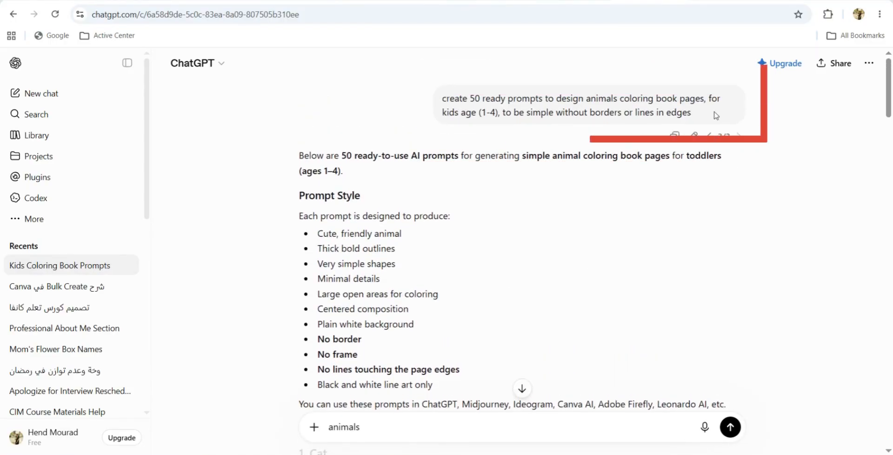
- Browse ChatGPT's animal coloring prompts, open Bing's AI image creator and enter the sitting kitten line-art prompt for toddlers ages 1-4
scroll(714, 116, down, 7)
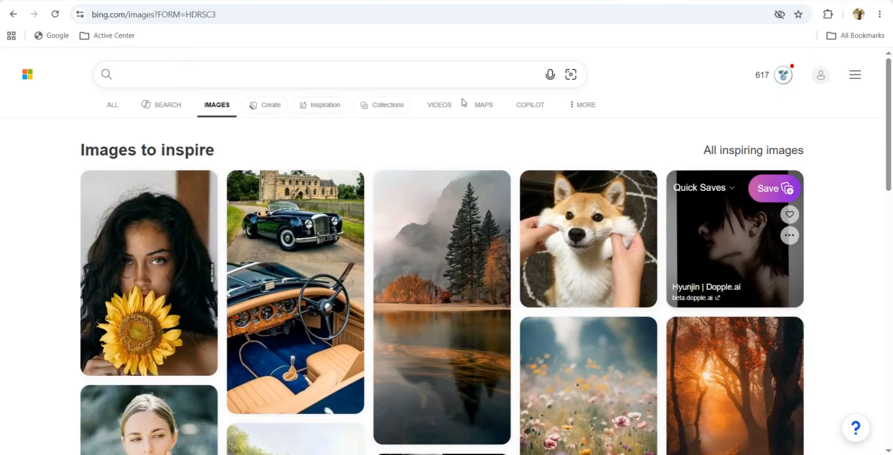
click(265, 112)
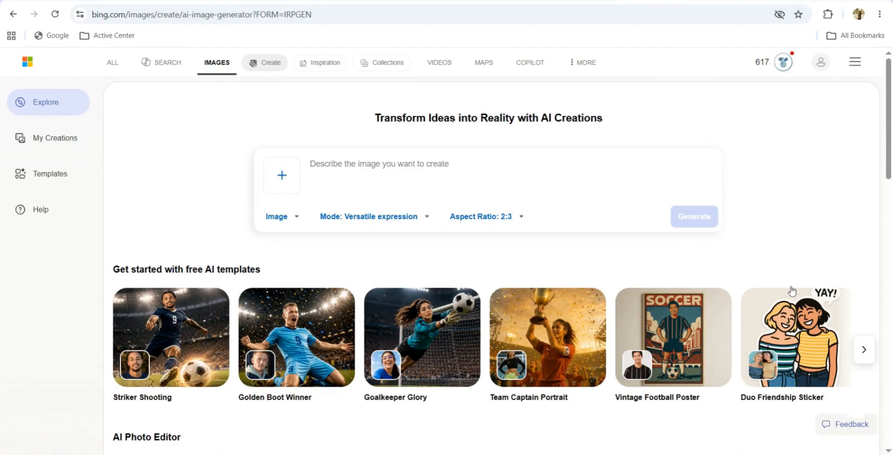
text(A cute sitting kitten with a smiling face, large eyes, simple rounded body, thick bold outlines, minimal details, centered on the page, black and white coloring book line art for toddlers ages 1-4, large coloring spaces, plain white background, no shading, no gray, no border, no frame, nothing touching the page edges.)
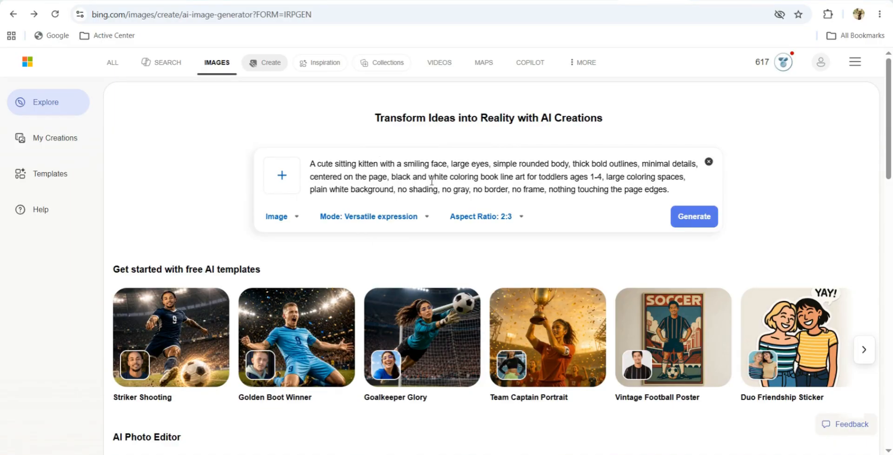
- Generate the sitting kitten picture with Image creator, Versatile expression mode and the 2:3 (Vertical) aspect ratio
click(488, 220)
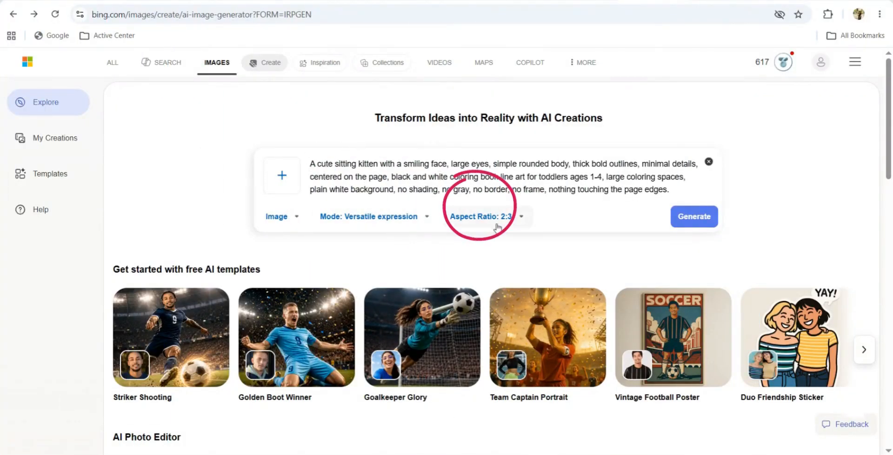
click(521, 218)
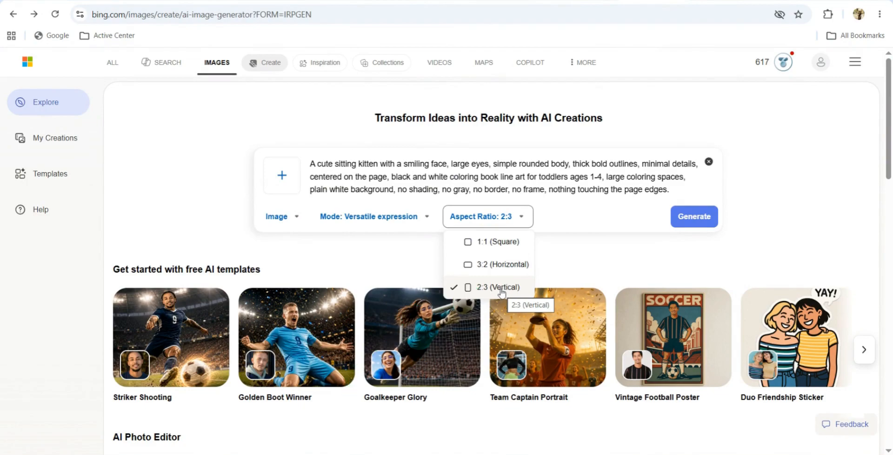
click(370, 216)
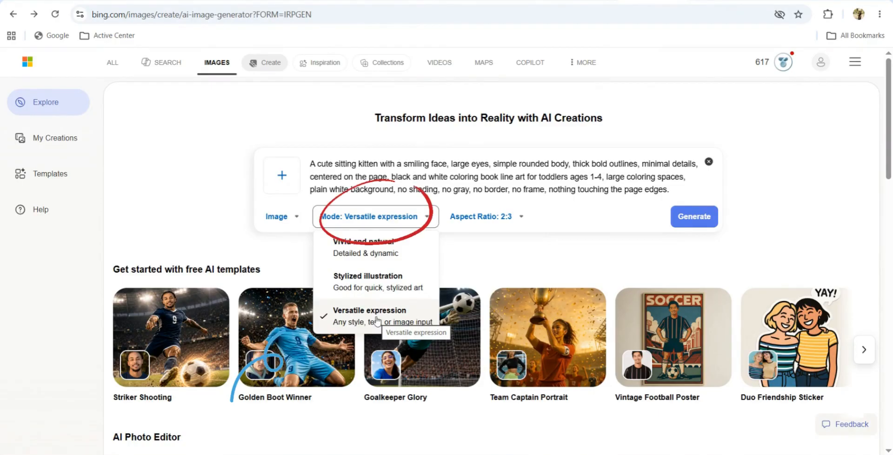
click(293, 216)
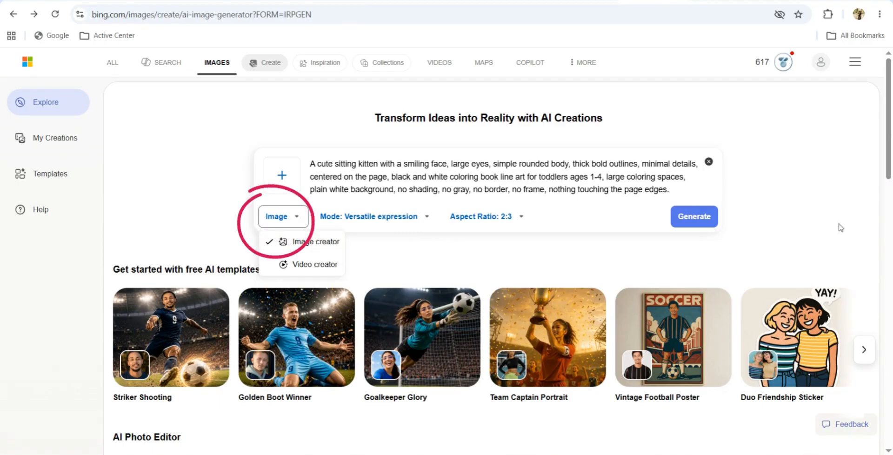
click(683, 217)
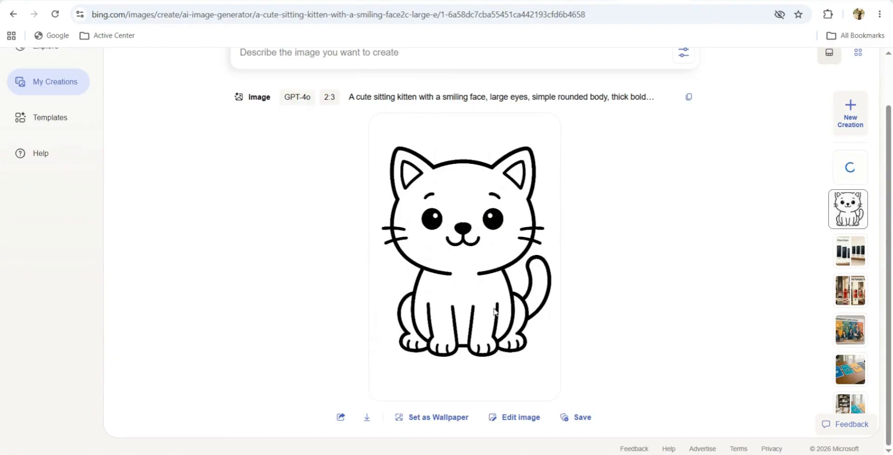
- Copy the generated kitten image and switch to the Canva design
right_click(470, 287)
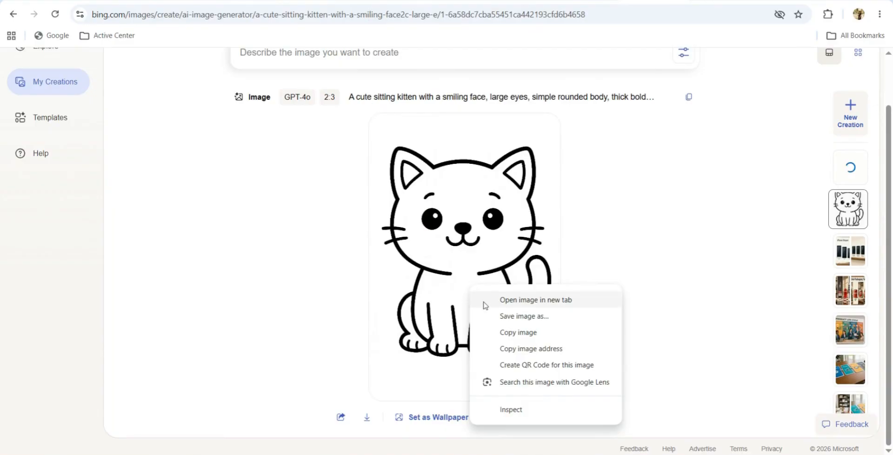
click(502, 334)
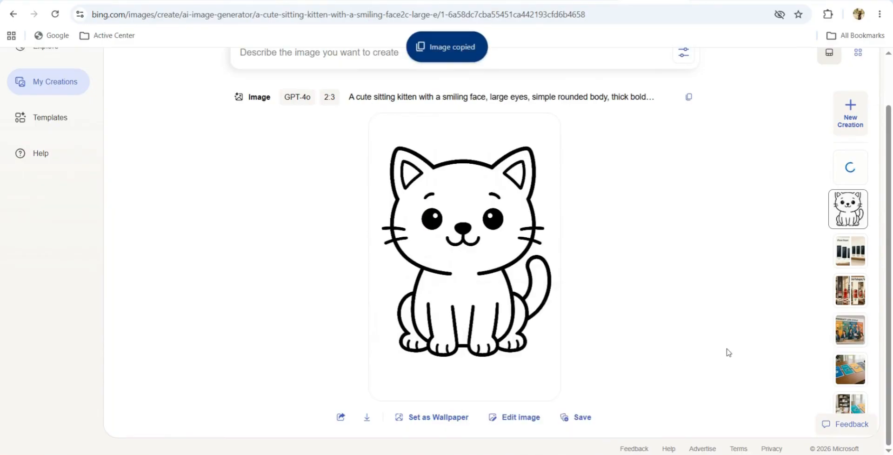
key(ctrl+Tab)
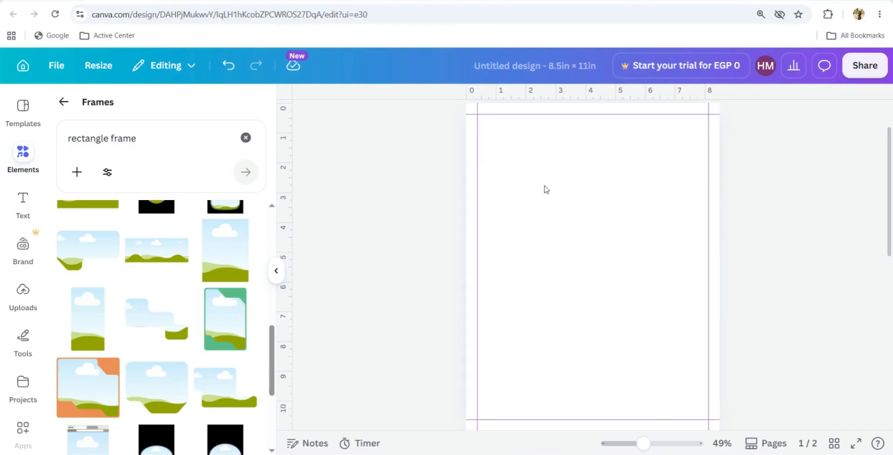
- Add a plain portrait rectangle frame to page 1 and align its top-left corner with the margin guides
scroll(243, 295, up, 4)
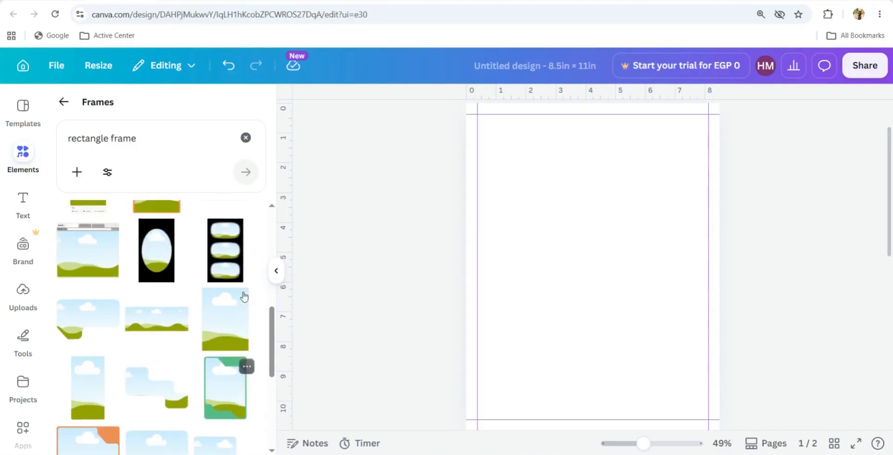
scroll(233, 253, down, 5)
scroll(235, 307, up, 3)
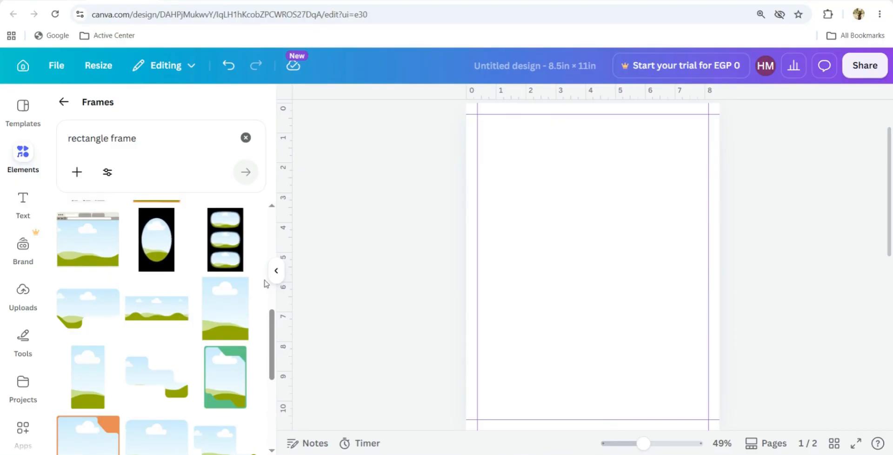
click(231, 317)
drag(550, 211, 514, 160)
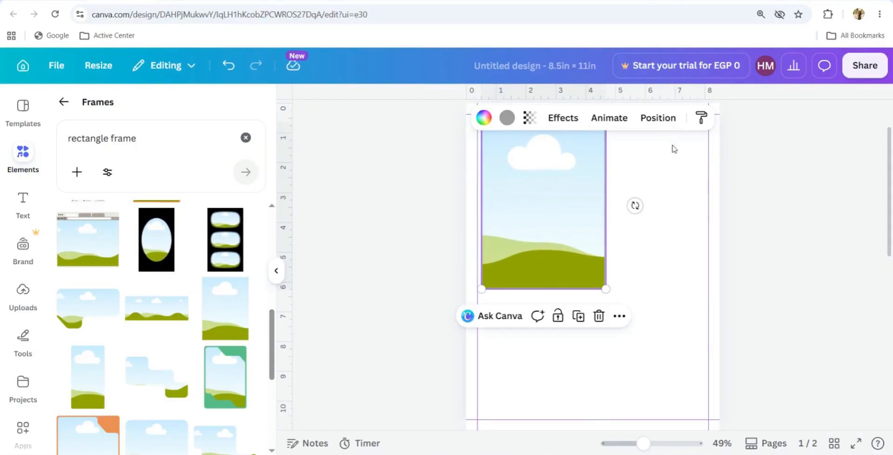
mouse_move(554, 209)
mouse_down()
mouse_move(551, 244)
mouse_move(550, 211)
mouse_up()
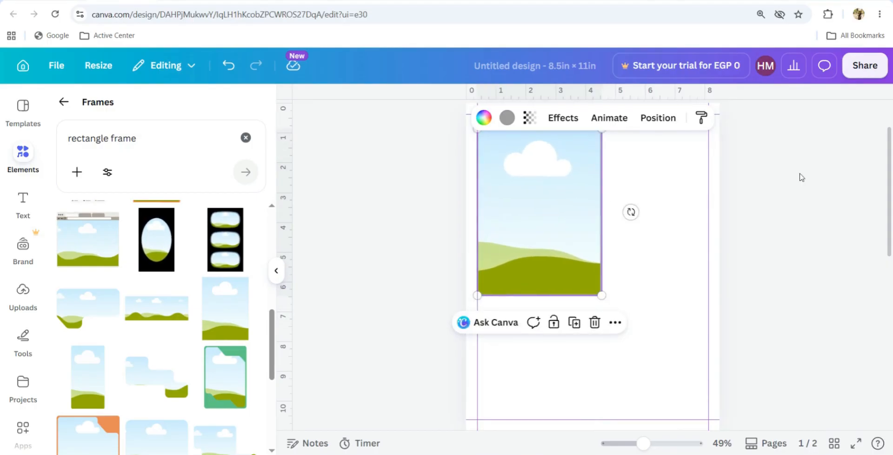
click(774, 141)
drag(526, 178, 525, 162)
click(698, 320)
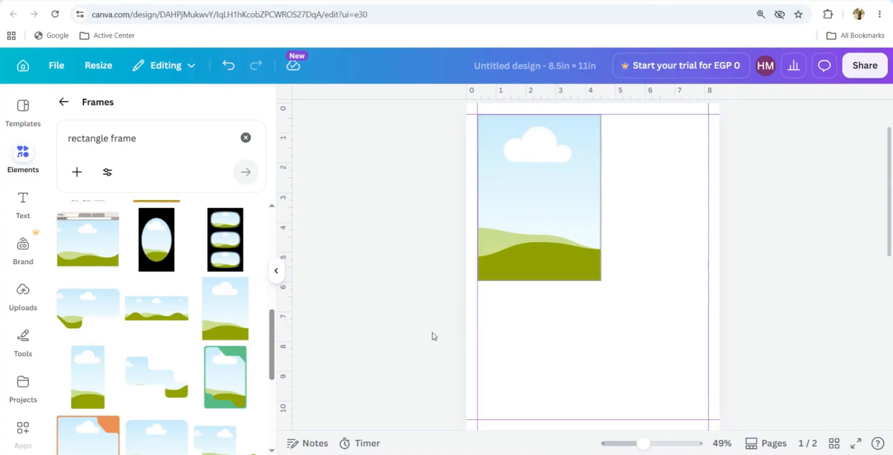
- Enlarge the frame to about 7.61 × 10.25 in, reaching the bottom margin guide, and center it horizontally on the page
click(599, 279)
drag(602, 281, 710, 410)
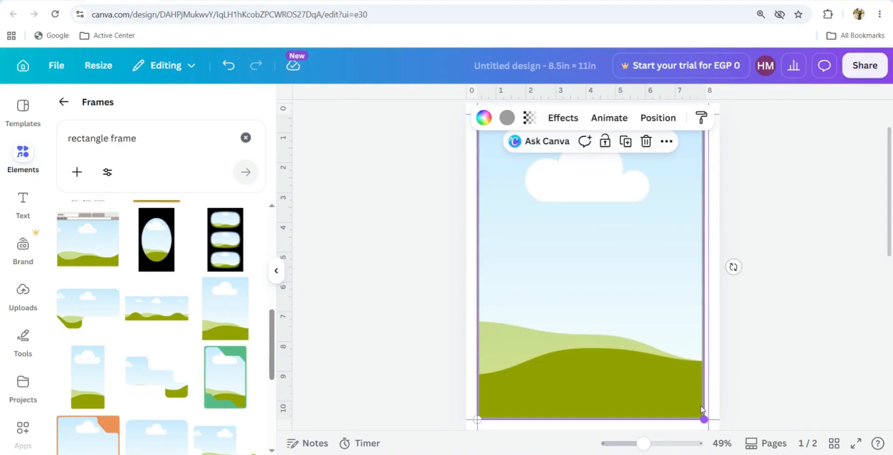
click(658, 118)
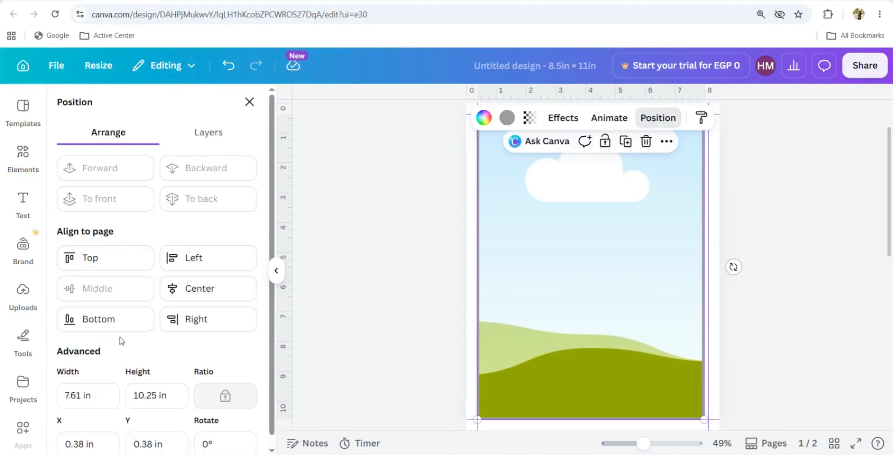
click(191, 289)
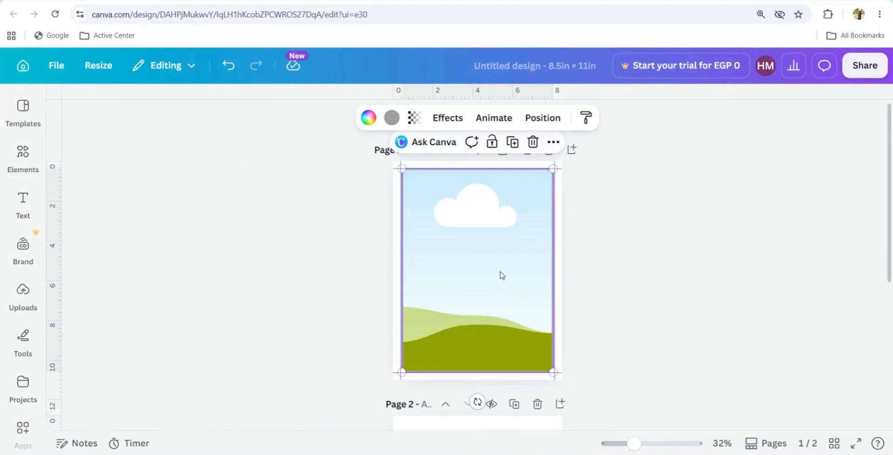
- Paste the copied kitten image onto page 1 and drop it into the frame so it fills it
right_click(490, 261)
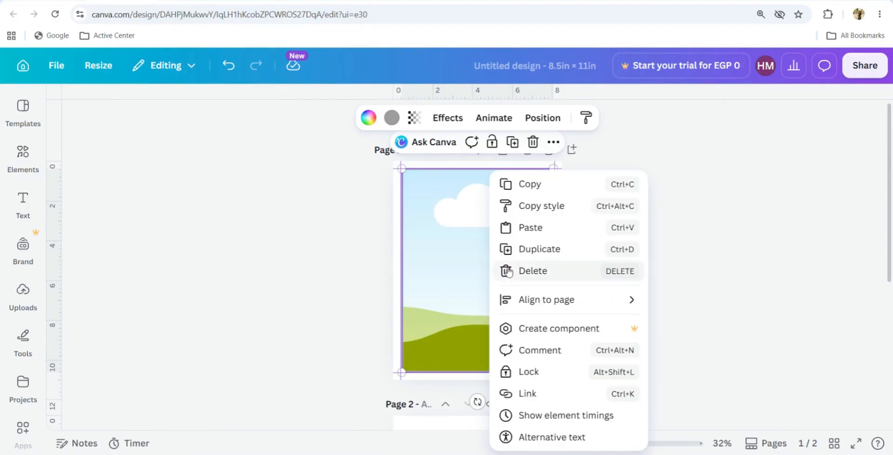
click(529, 228)
drag(481, 286, 469, 270)
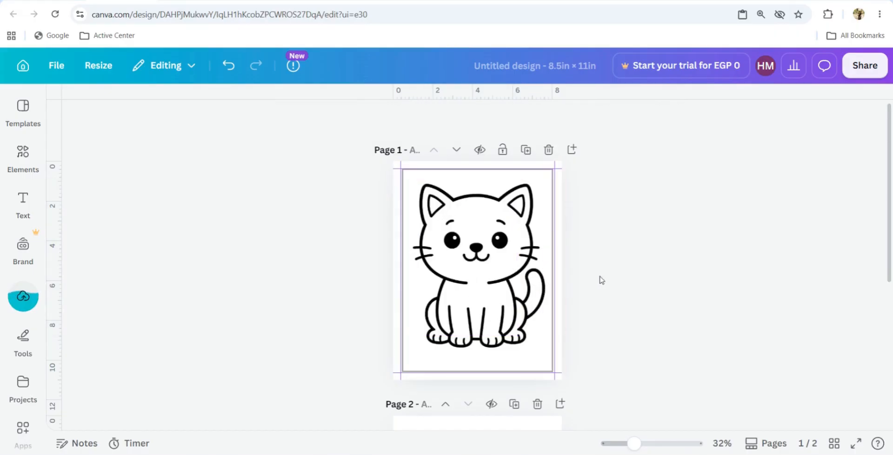
scroll(607, 272, down, 3)
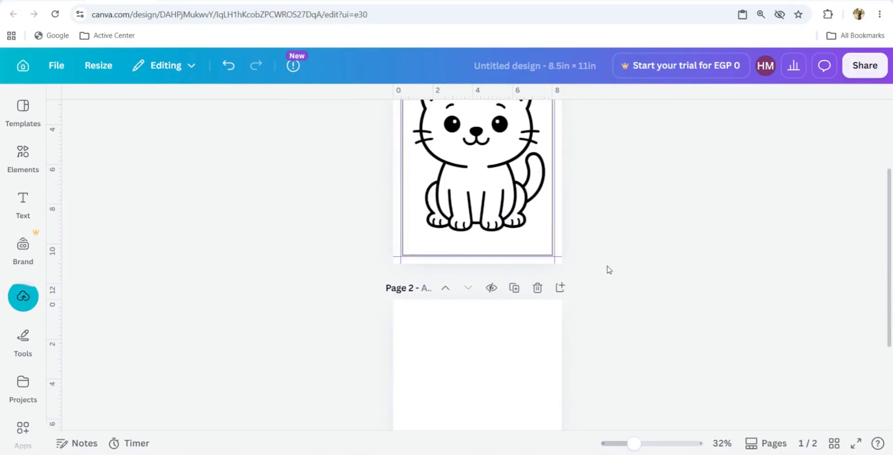
scroll(580, 228, up, 3)
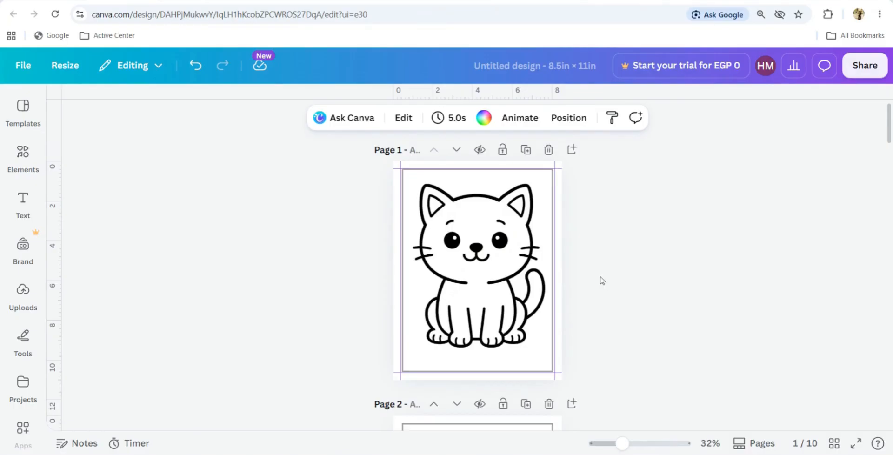
- Insert a blank page after page 1 and add another blank page at the end of the design
click(573, 150)
scroll(648, 235, down, 20)
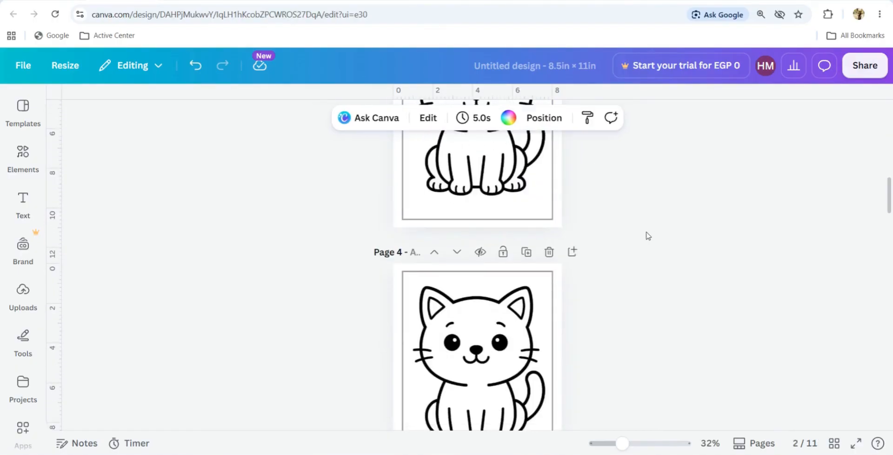
scroll(648, 239, down, 10)
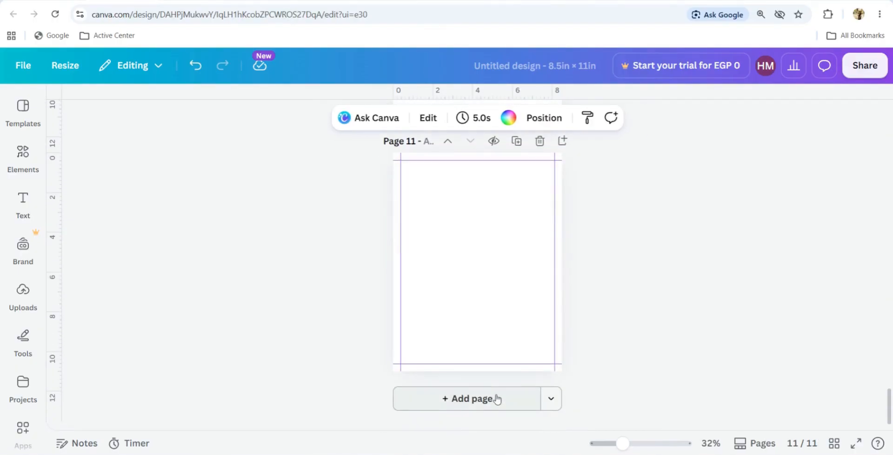
click(486, 405)
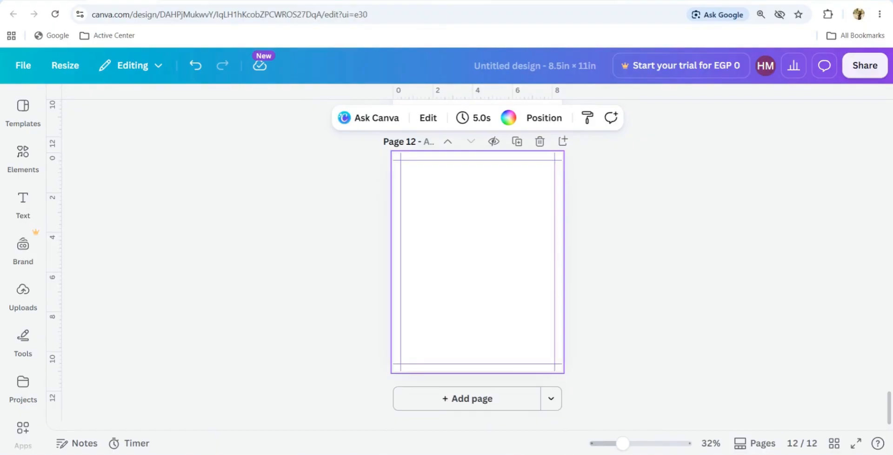
scroll(618, 254, up, 18)
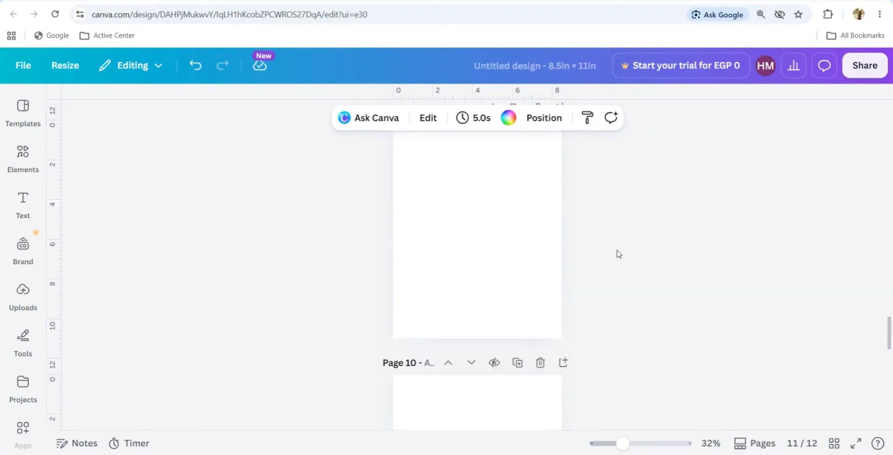
scroll(618, 256, up, 15)
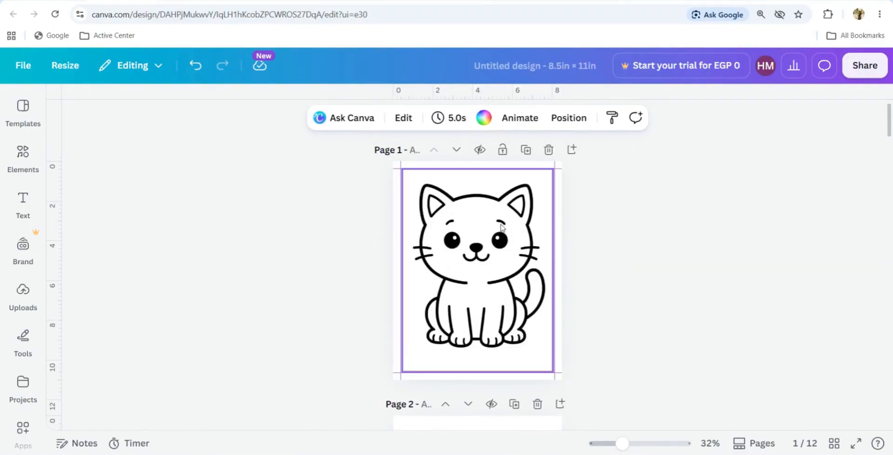
- Duplicate page 1 with its framed kitten as the base for the next coloring page
click(502, 227)
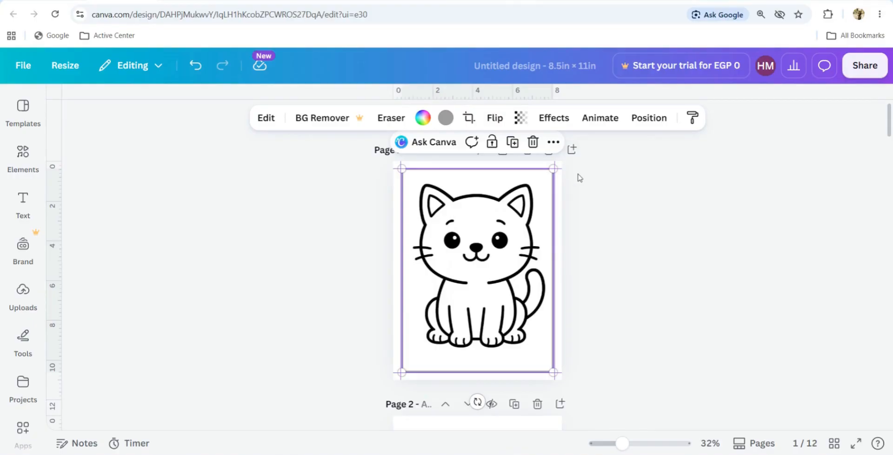
click(565, 200)
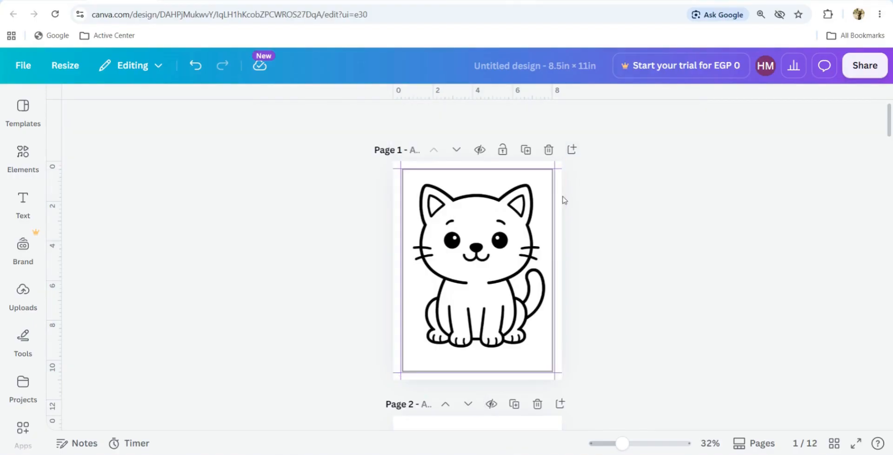
click(527, 150)
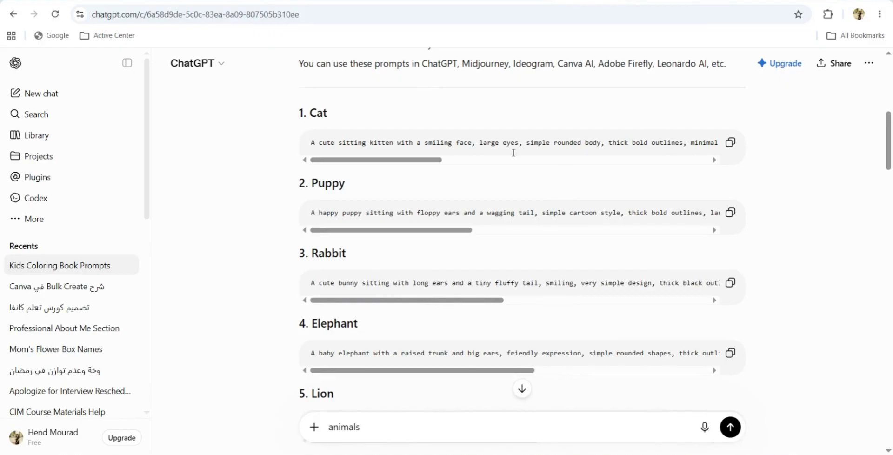
- Copy ChatGPT's puppy prompt into Bing's image creator and generate it in Versatile expression mode at 2:3 aspect ratio
click(731, 213)
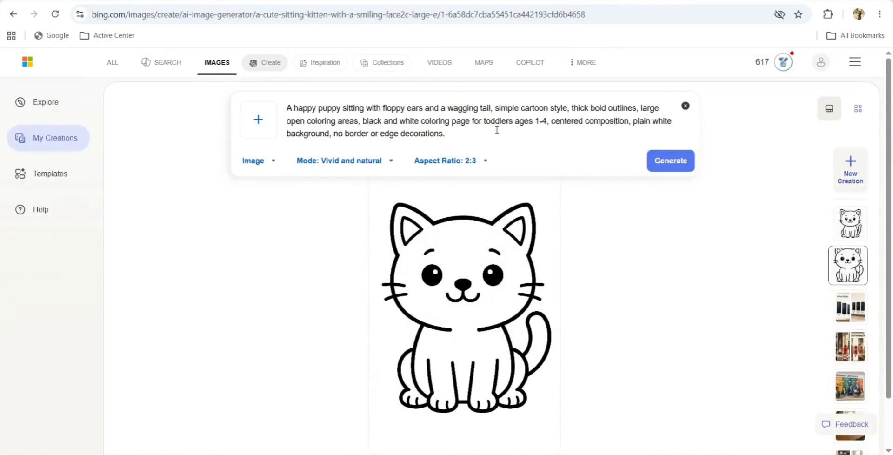
click(480, 169)
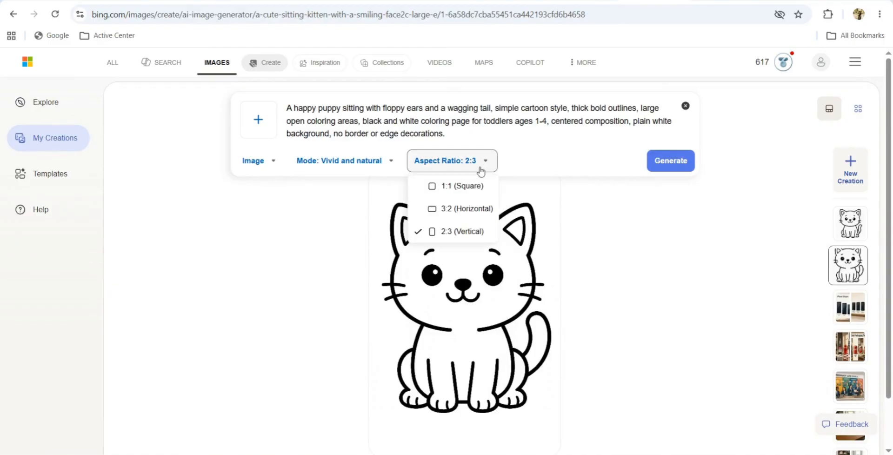
click(323, 172)
click(329, 256)
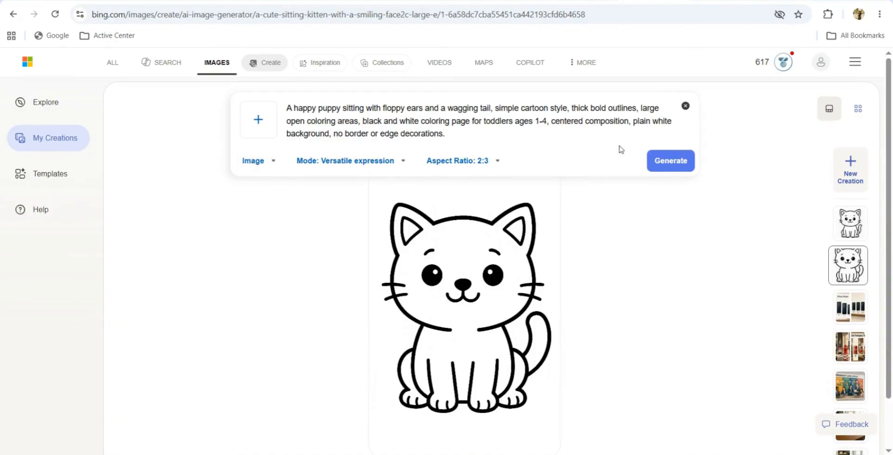
click(662, 166)
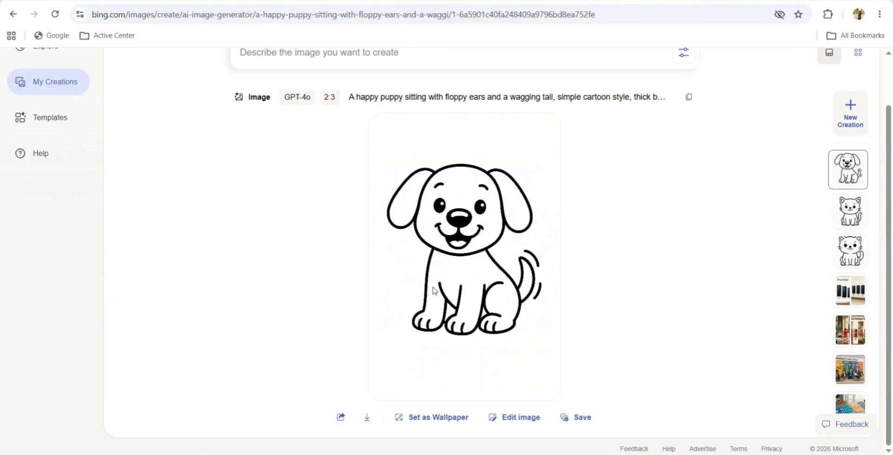
- Copy the generated puppy image and return to the duplicated kitten page in Canva
right_click(439, 248)
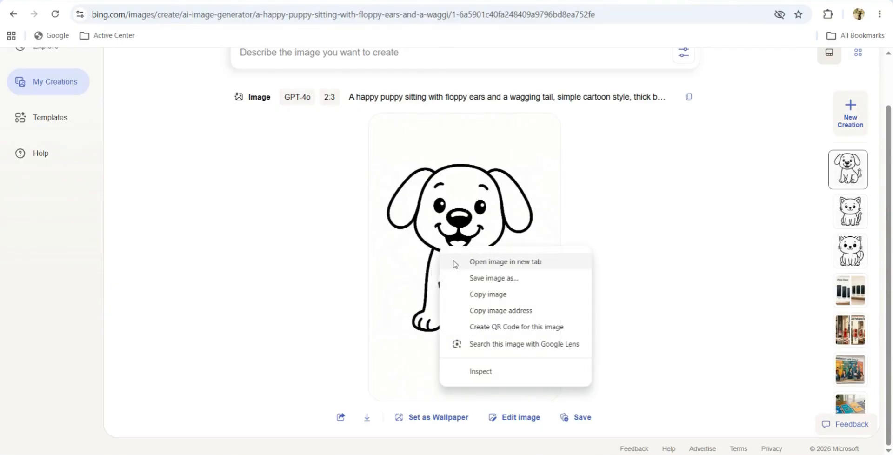
click(467, 295)
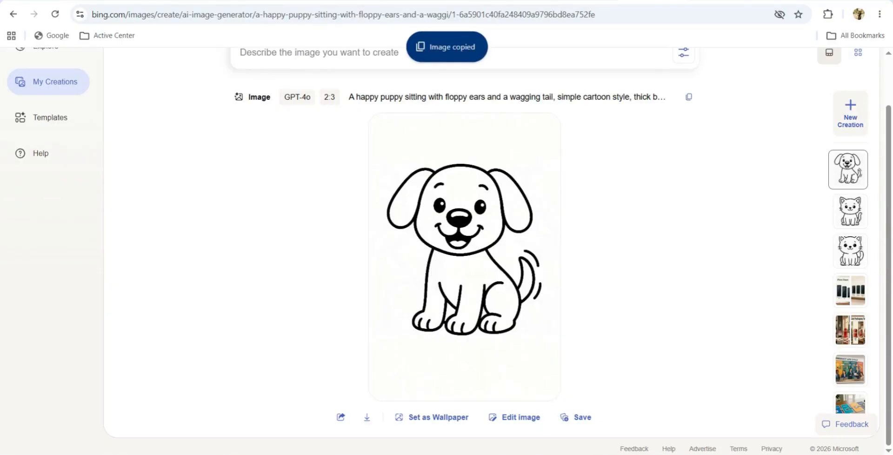
click(123, 1)
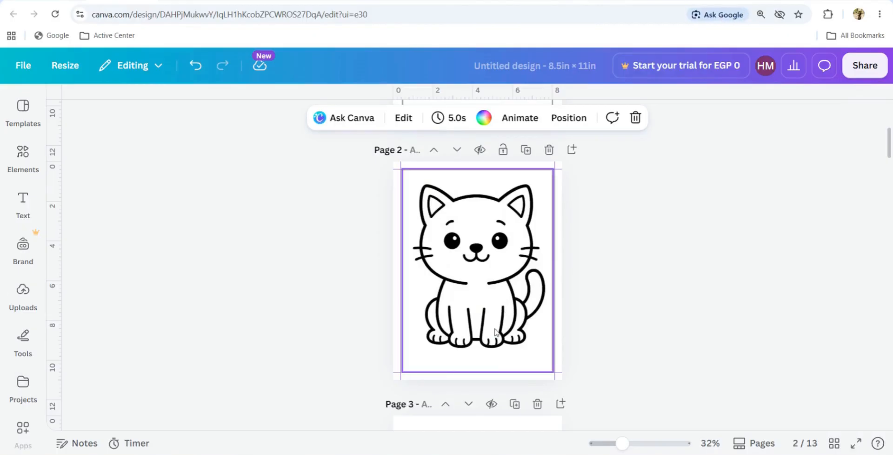
- Replace the kitten in page 2's frame with the copied puppy image
scroll(497, 332, up, 4)
scroll(497, 331, down, 4)
scroll(496, 331, up, 3)
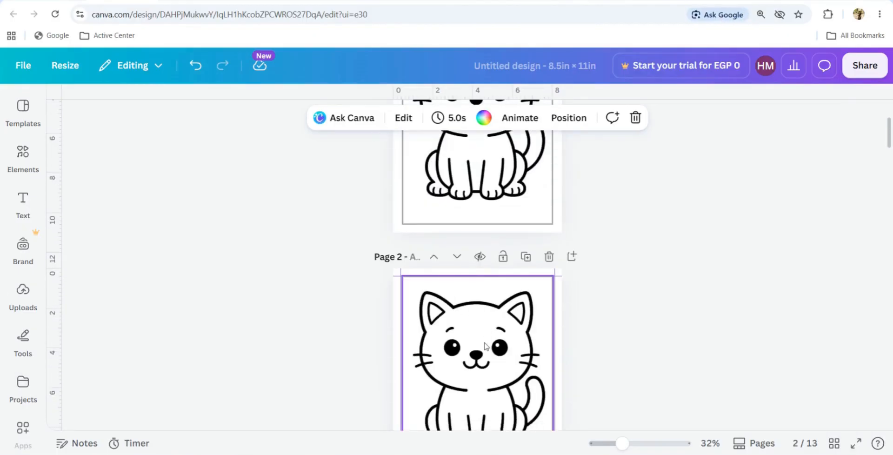
scroll(485, 253, down, 4)
right_click(483, 253)
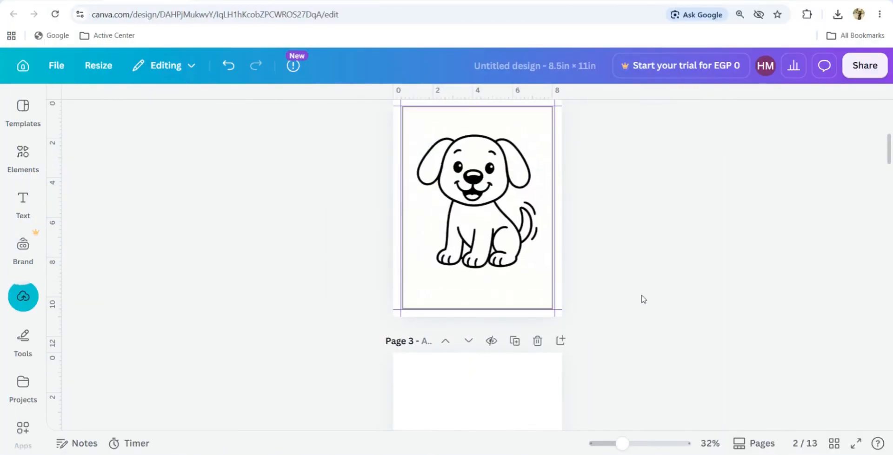
- Copy ChatGPT's rabbit prompt into Bing's image creator and generate it in Versatile expression mode at 2:3 aspect ratio
scroll(643, 299, up, 3)
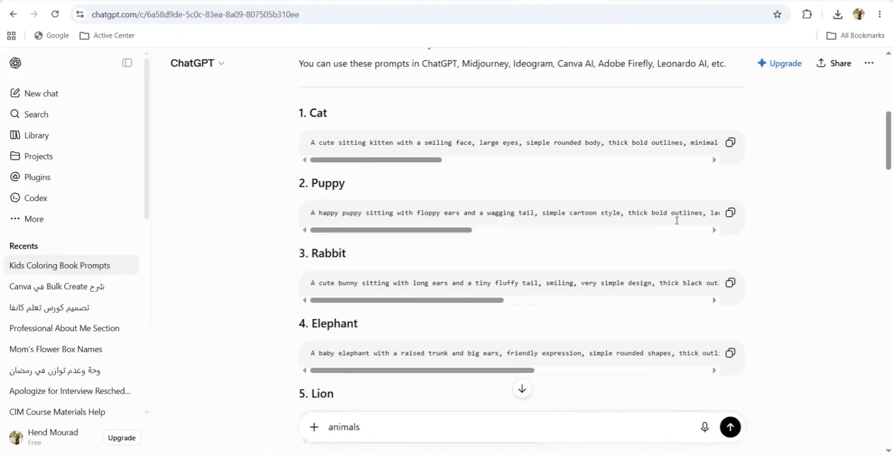
scroll(676, 219, down, 2)
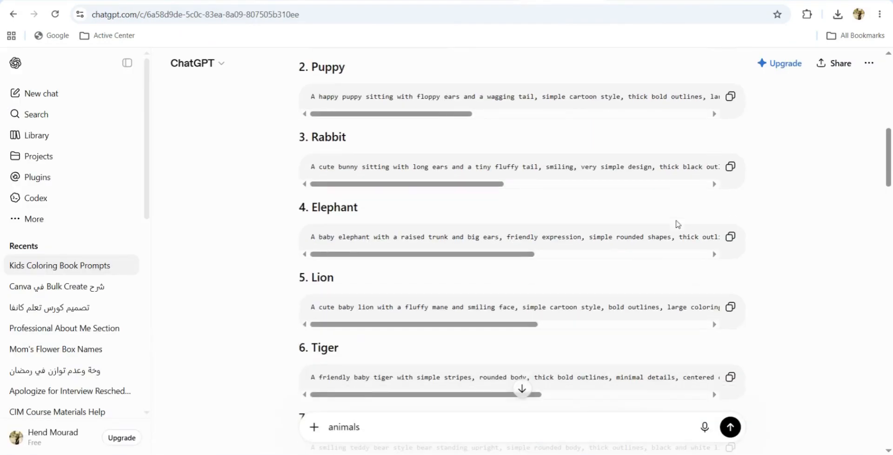
click(731, 166)
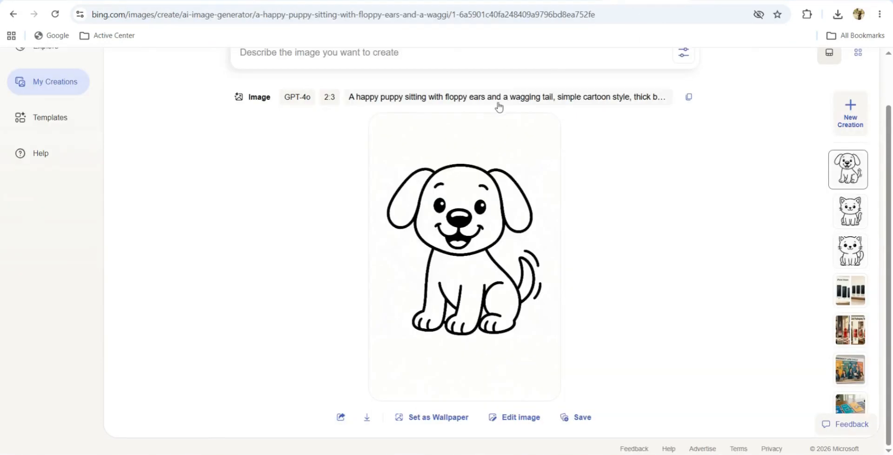
scroll(499, 107, up, 1)
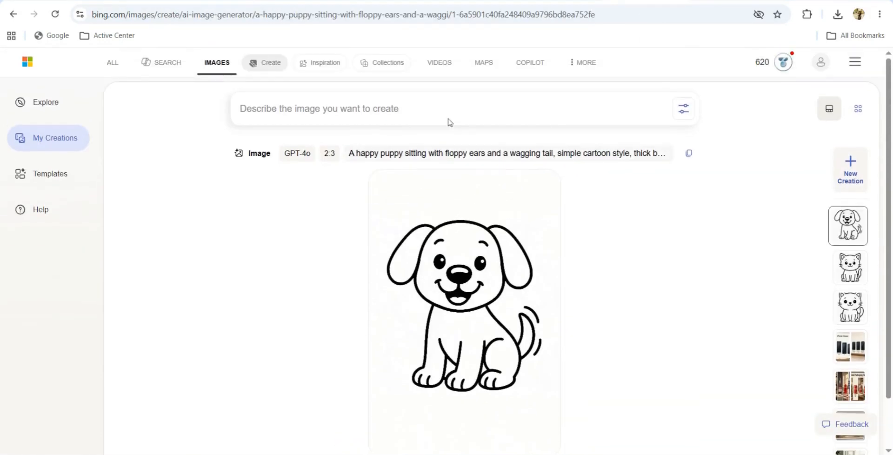
click(369, 110)
key(ctrl+v)
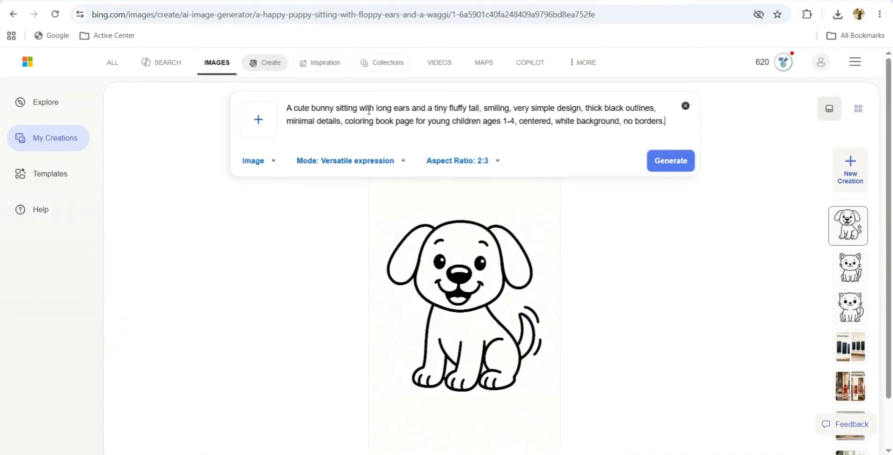
click(665, 160)
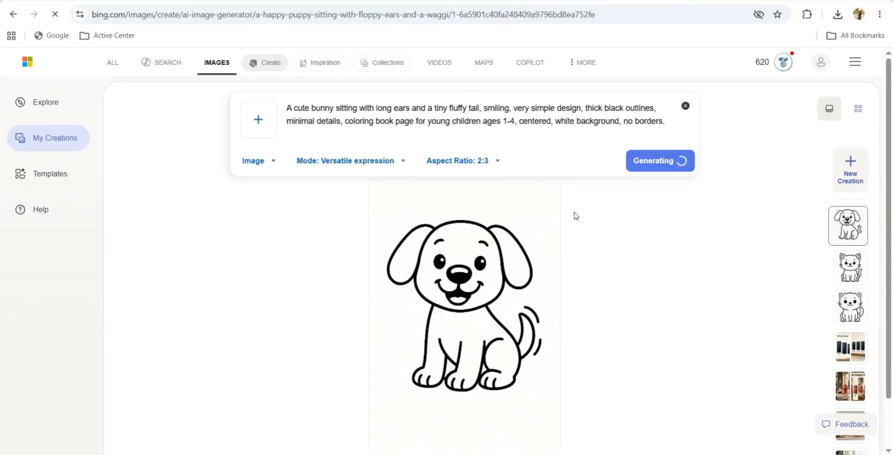
scroll(525, 273, down, 1)
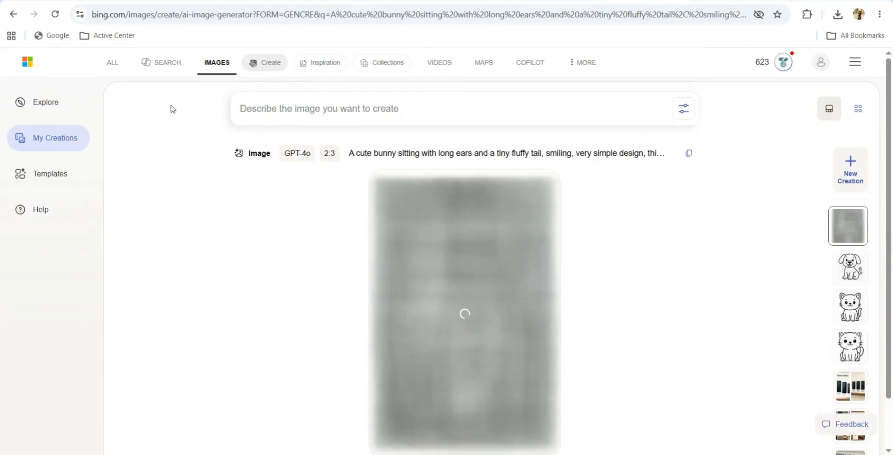
- Return to the Canva design and place the generated bunny image inside the margin frame on page 3
click(145, 1)
scroll(460, 308, down, 5)
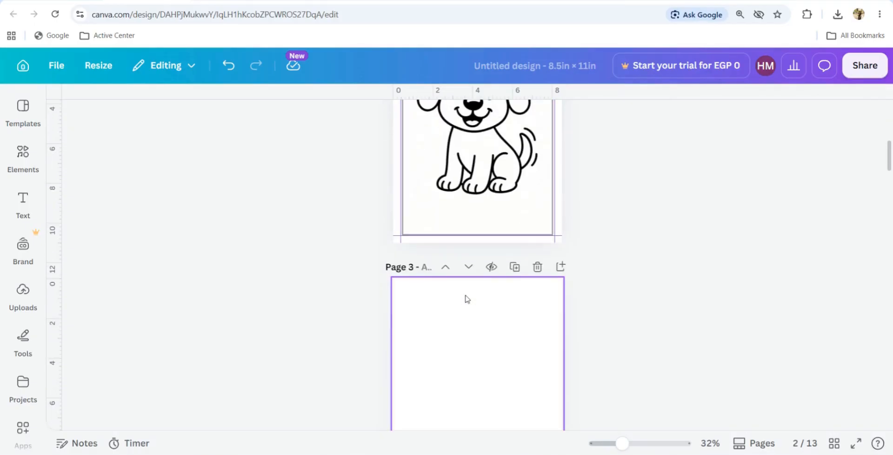
key(ctrl+v)
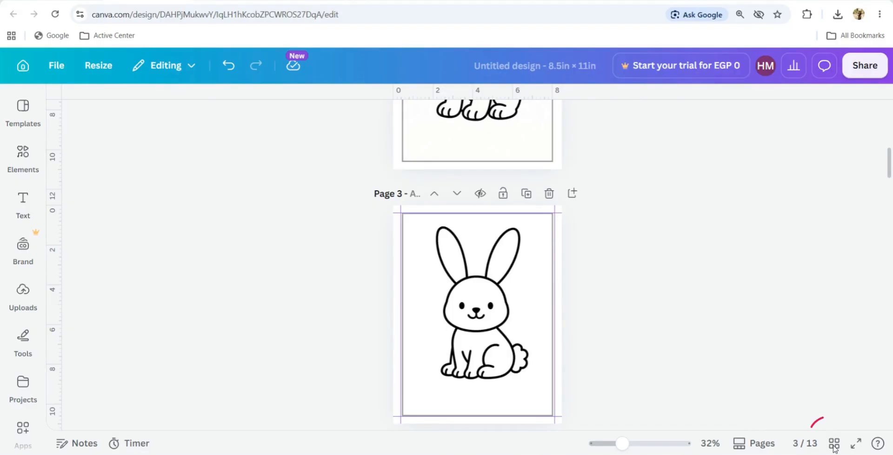
- Show all pages as a grid and reorder them so a blank page follows each of the kitten, puppy and bunny pages
click(835, 446)
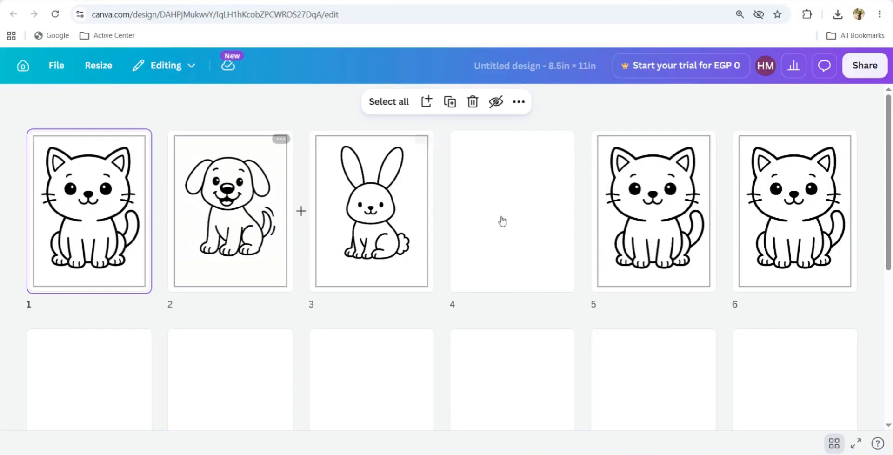
mouse_move(513, 213)
mouse_down()
mouse_move(181, 188)
mouse_move(199, 204)
mouse_move(105, 200)
mouse_move(539, 249)
mouse_move(228, 228)
mouse_move(176, 213)
mouse_up()
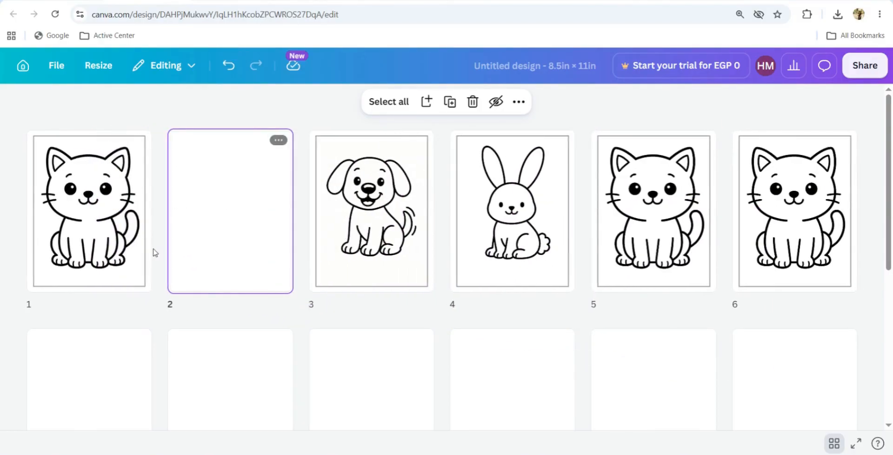
drag(214, 347, 521, 172)
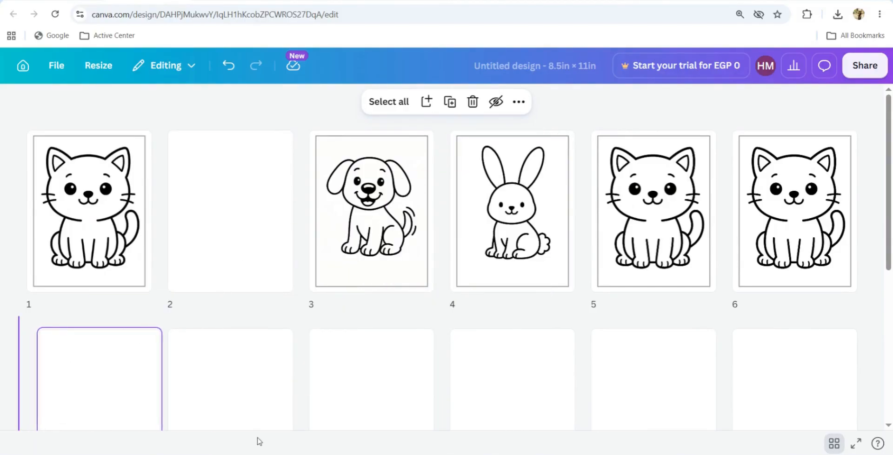
drag(239, 391, 724, 191)
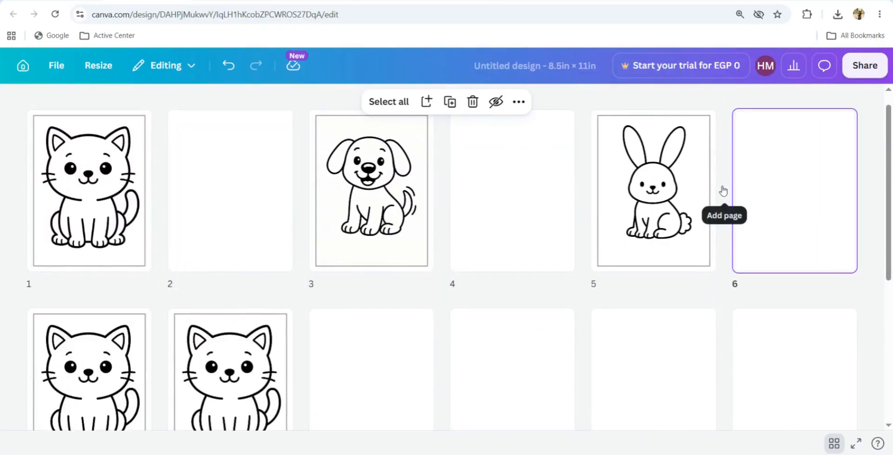
drag(251, 368, 147, 339)
scroll(409, 308, up, 1)
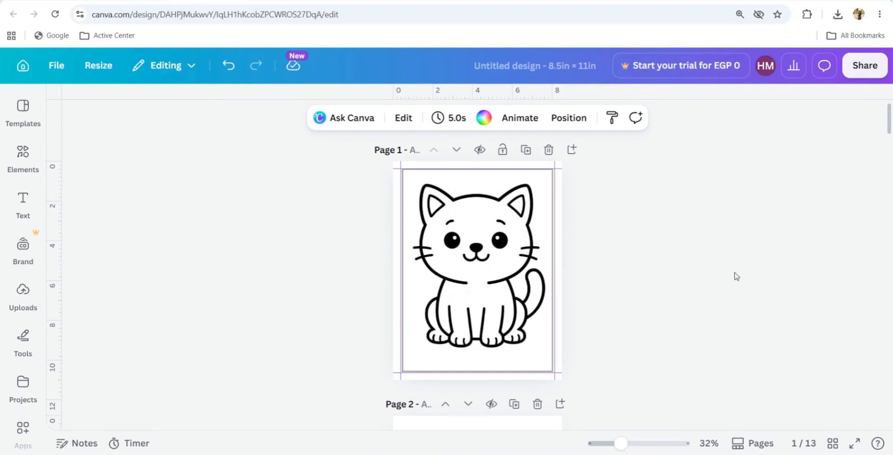
- Open the design's download settings and choose PDF Print as the file type for pages 1–13
click(868, 68)
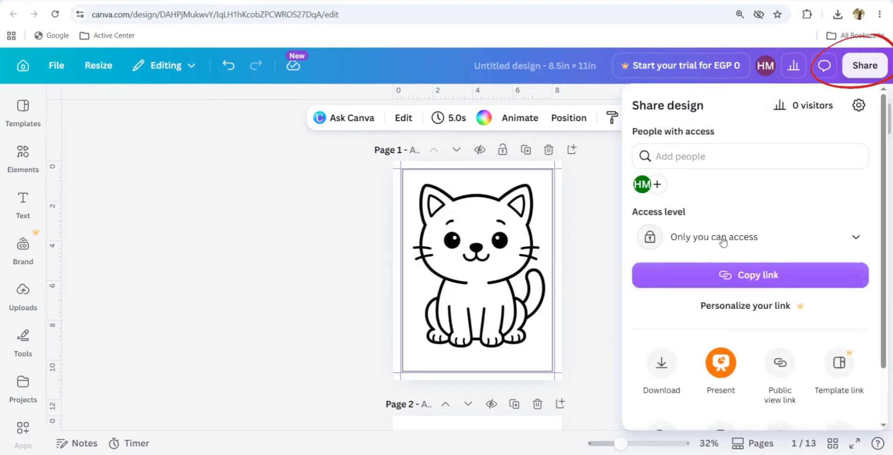
scroll(721, 233, down, 2)
click(662, 327)
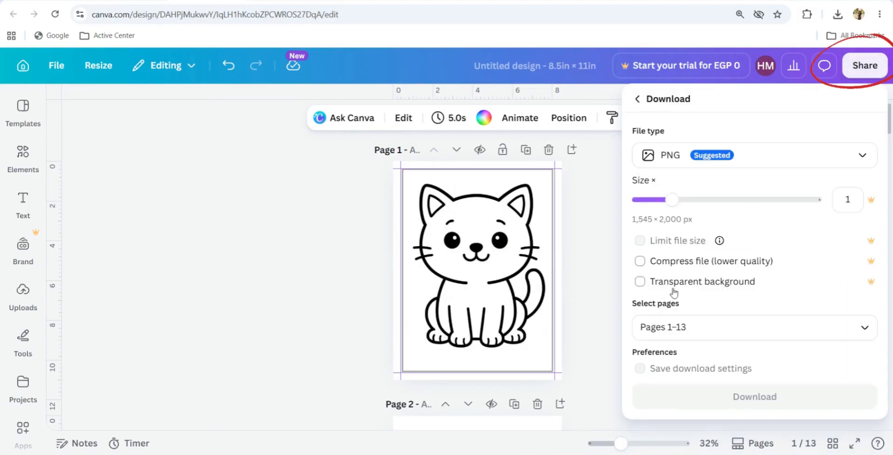
click(818, 166)
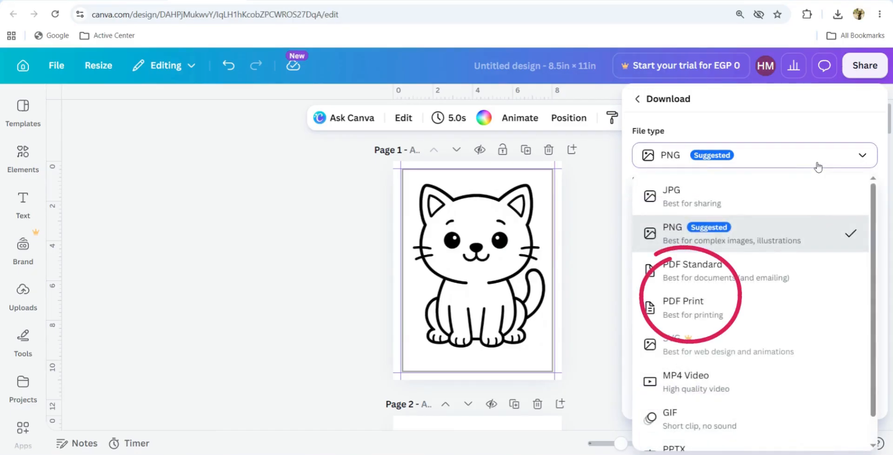
click(716, 318)
scroll(718, 235, down, 1)
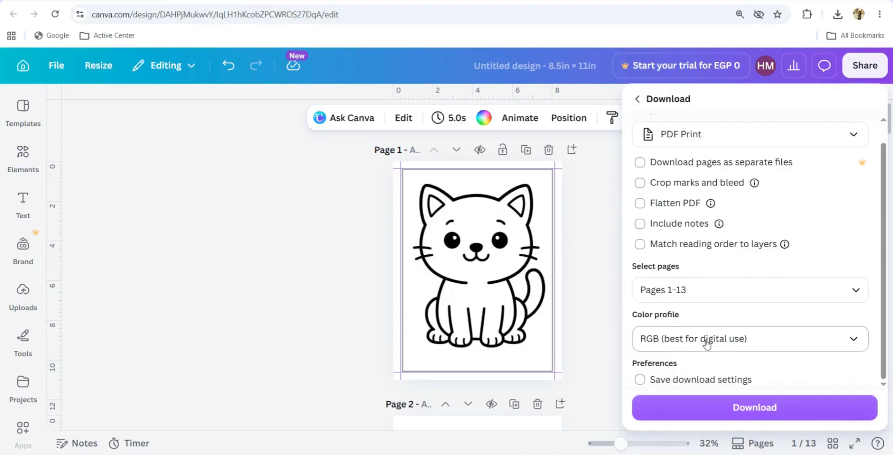
- Try to set the PDF's color profile to CMYK (best for professional printing) and dismiss the upgrade offer
click(744, 346)
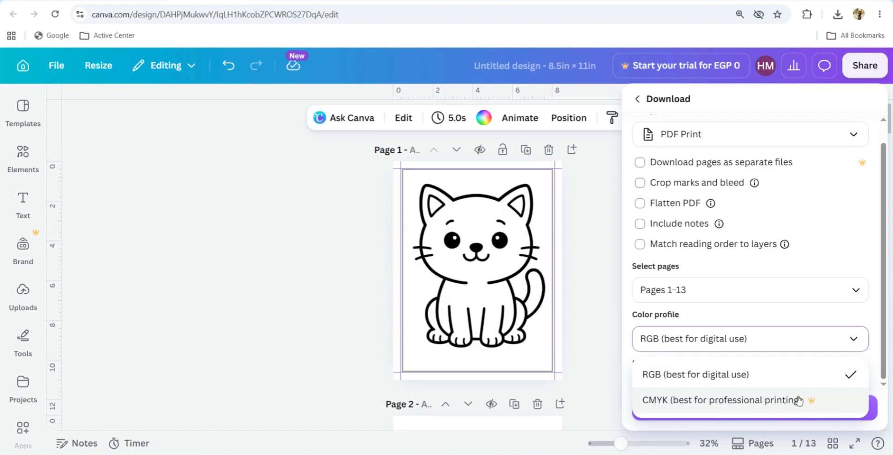
click(821, 408)
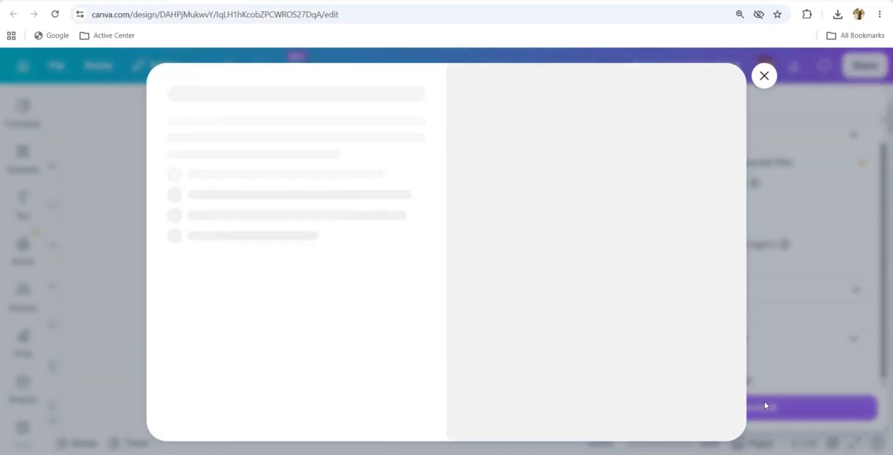
click(765, 76)
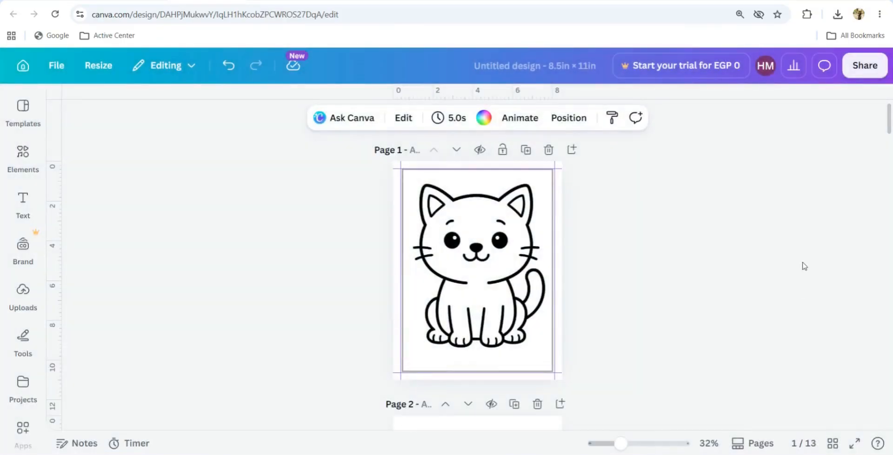
- Reopen the design's download settings for the PDF Print export
click(866, 66)
scroll(661, 302, down, 2)
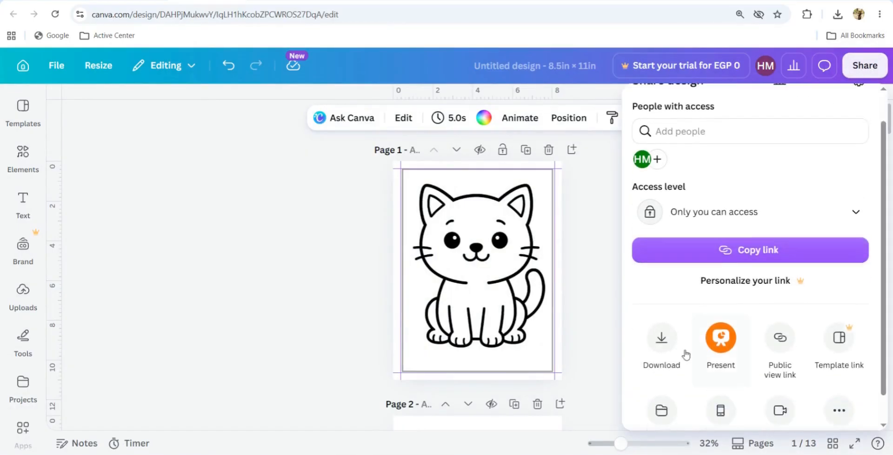
click(669, 328)
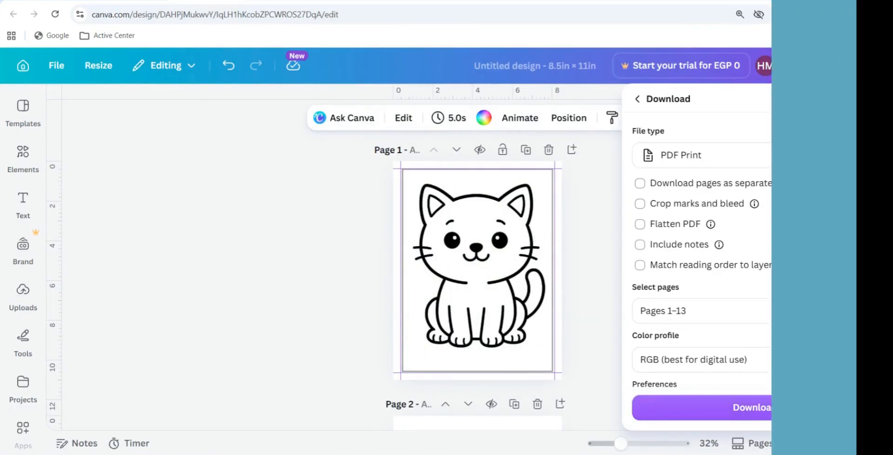